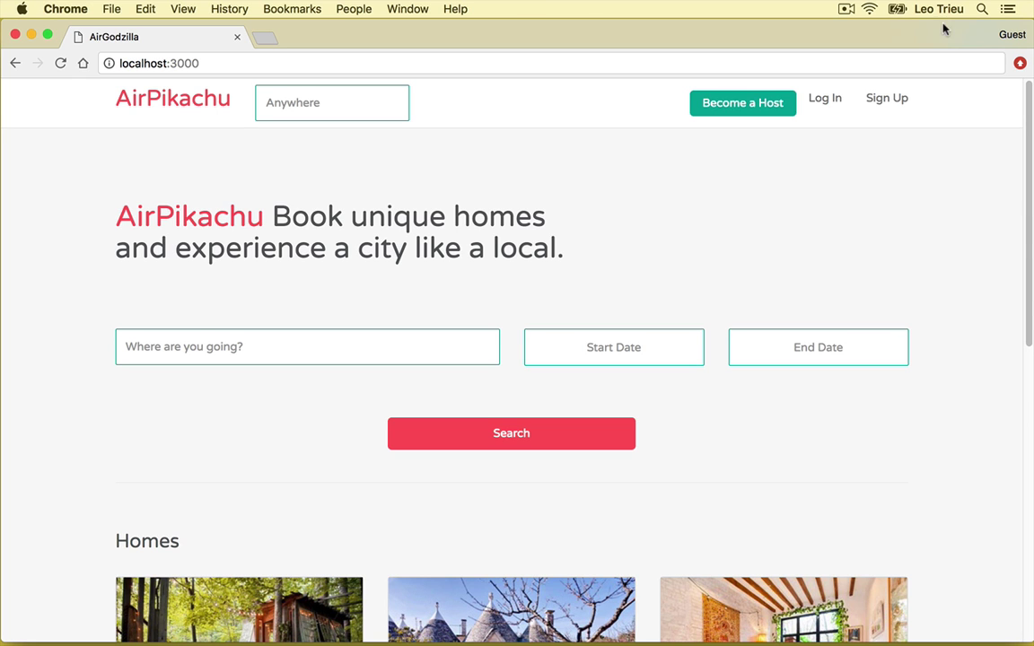
Scroll down and back up through the AirPikachu home page
scroll(1031, 325, "down", 5)
scroll(1018, 326, "down", 2)
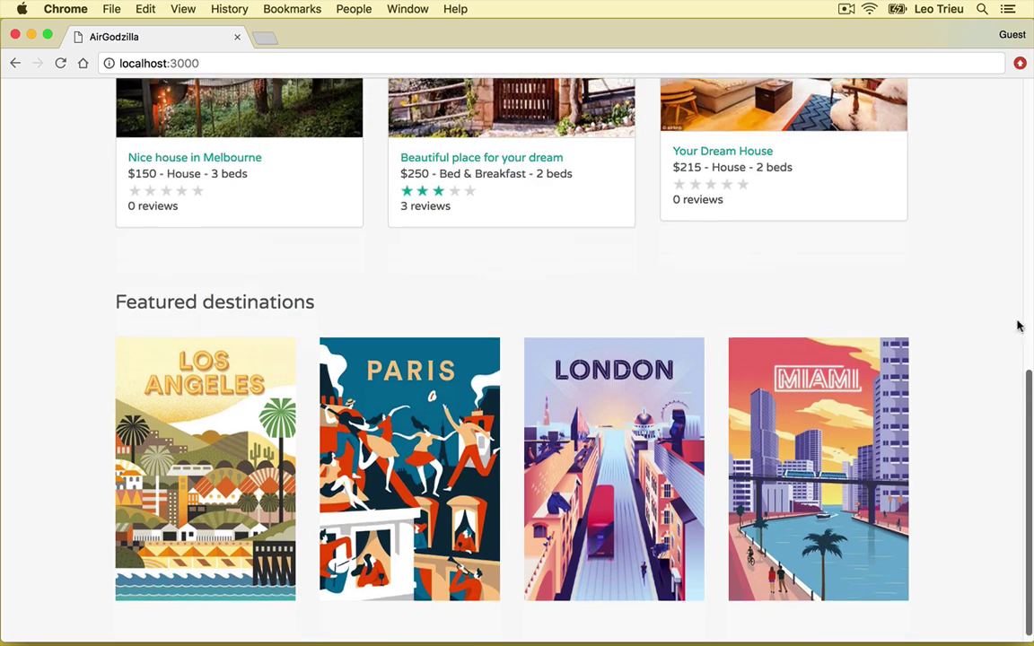
scroll(1018, 326, "up", 7)
Go to Log In and sign in with the saved account e-mail and password
left_click(823, 101)
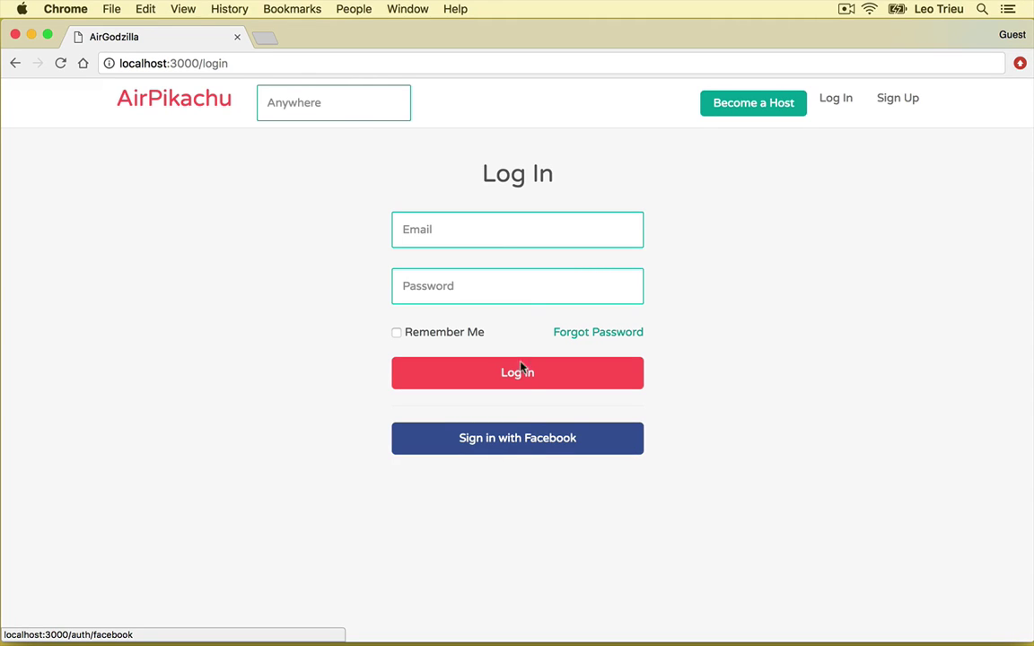
left_click(537, 229)
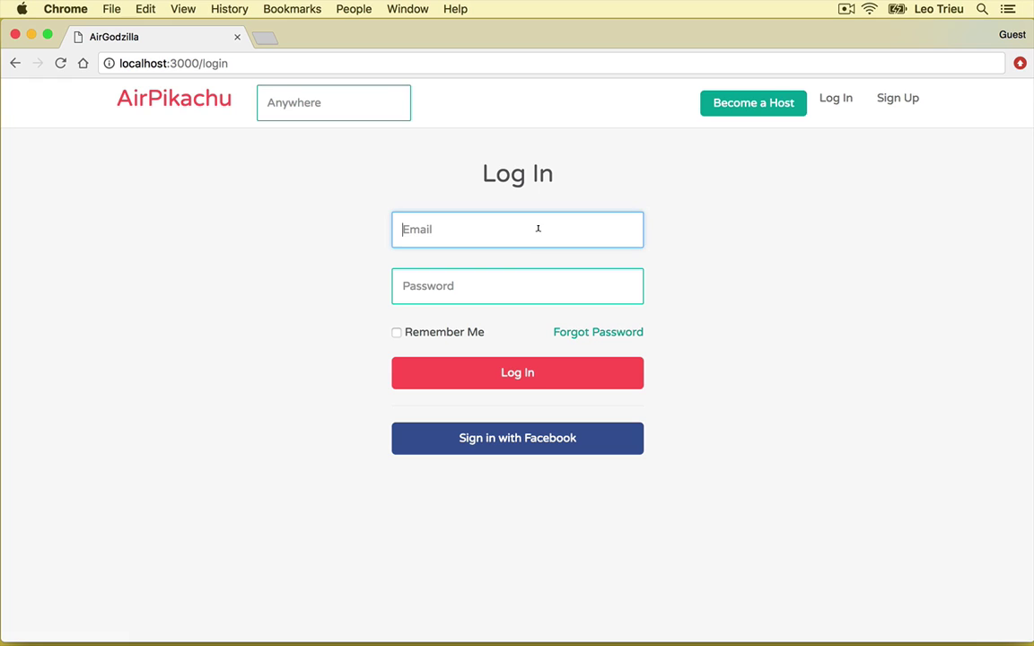
key("super+v")
key("Tab")
type("••••••••")
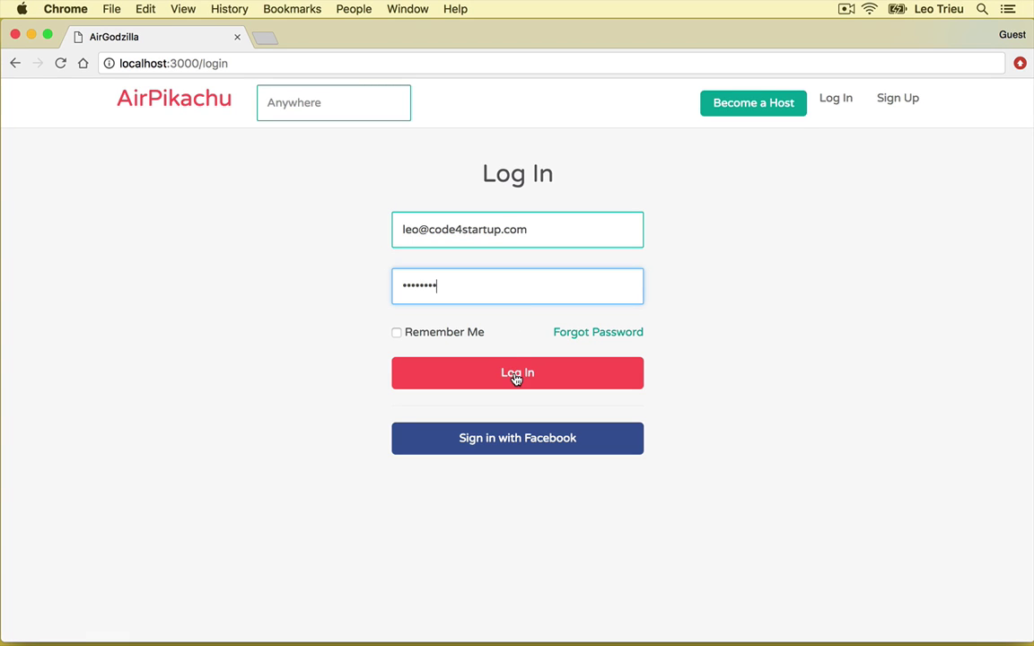
left_click(517, 375)
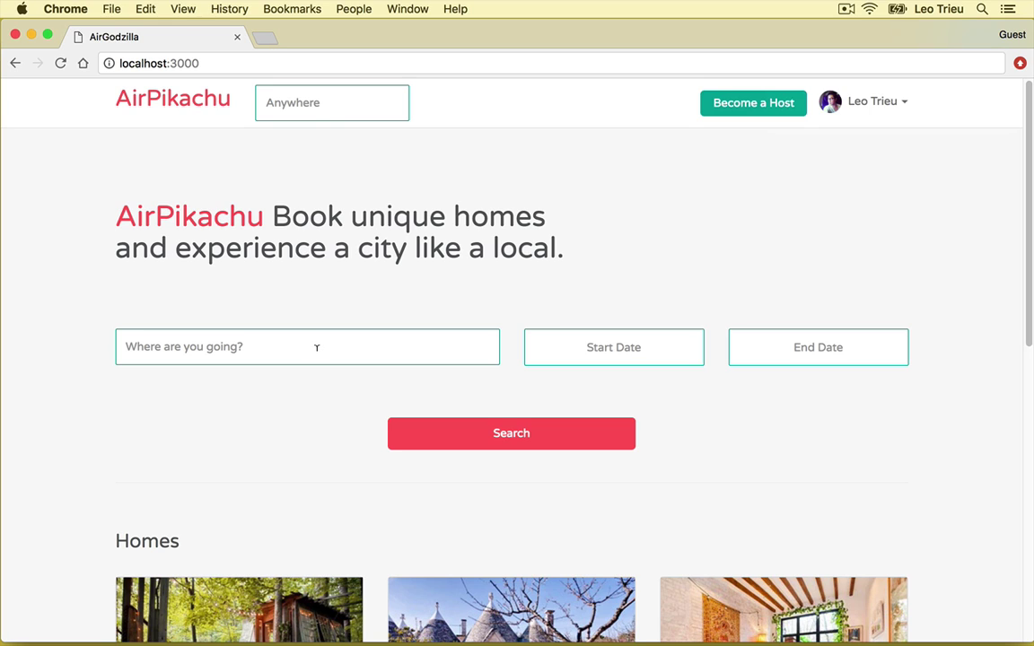
Enter 'Burwo' as the destination, choose Burwood VIC 3125, Australia, and search
left_click(316, 347)
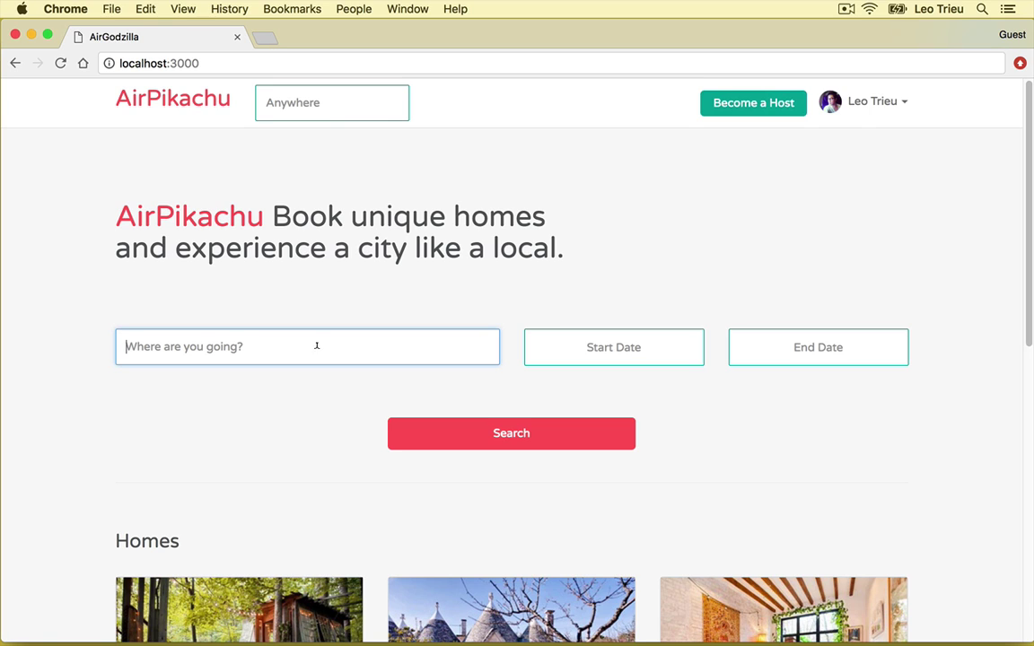
type("B")
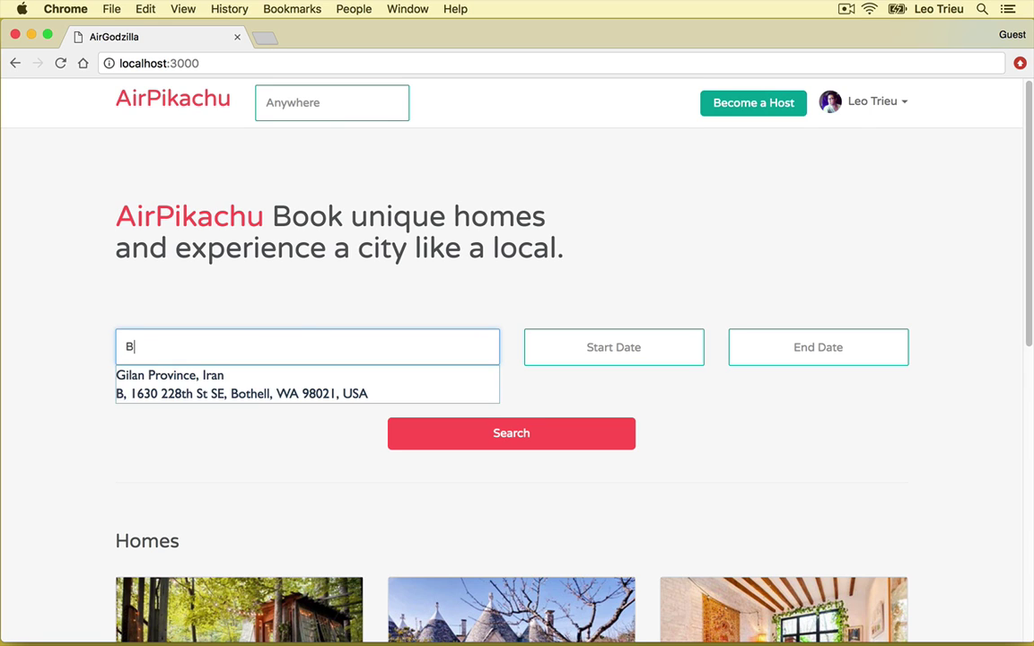
type("urwood")
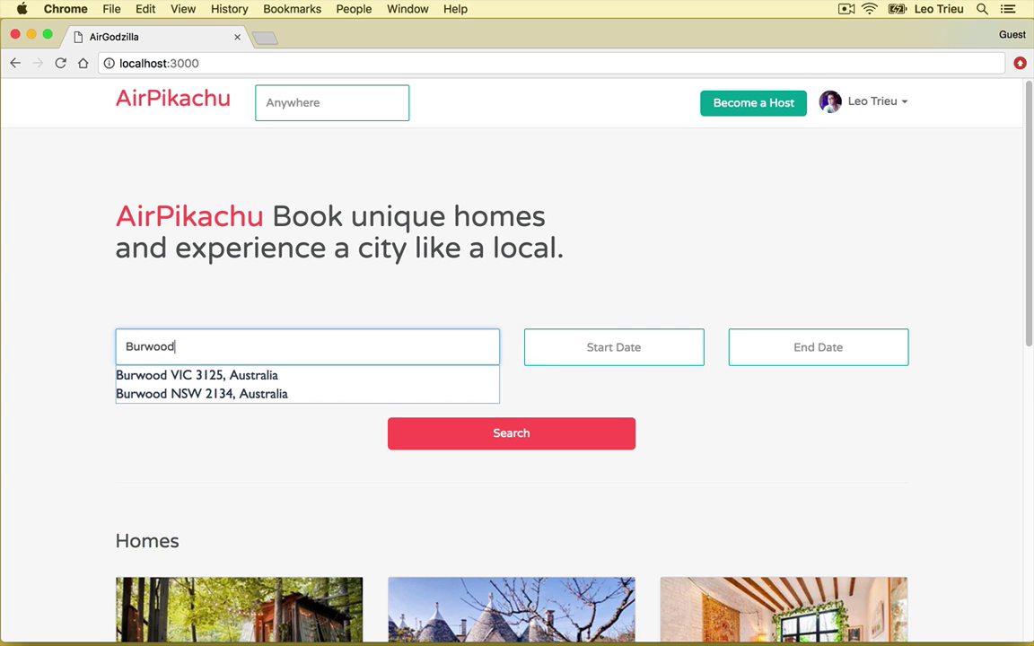
left_click(170, 384)
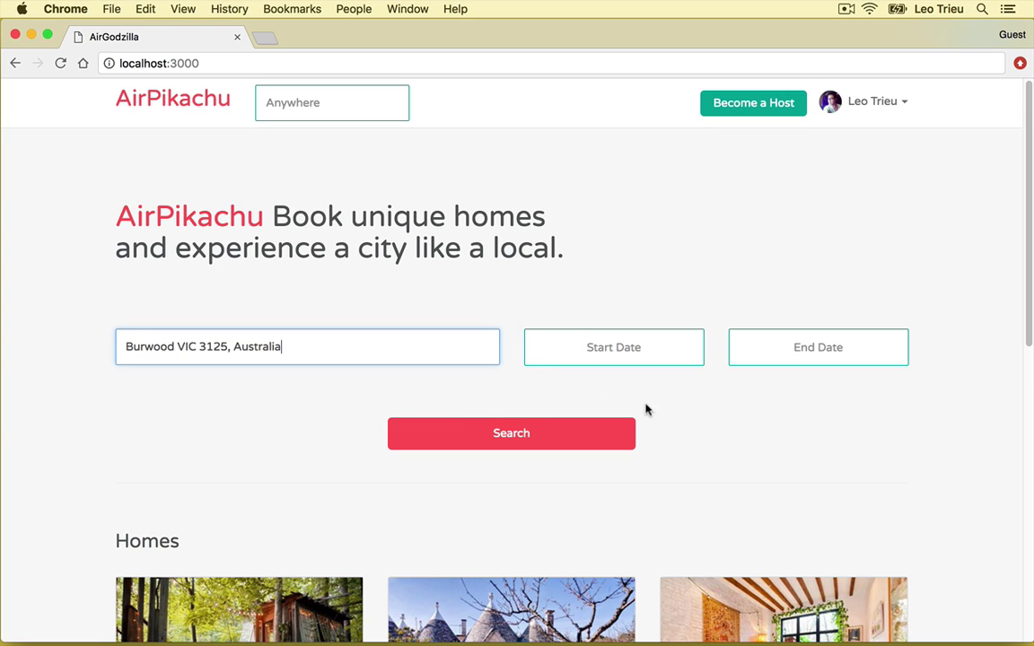
left_click(550, 432)
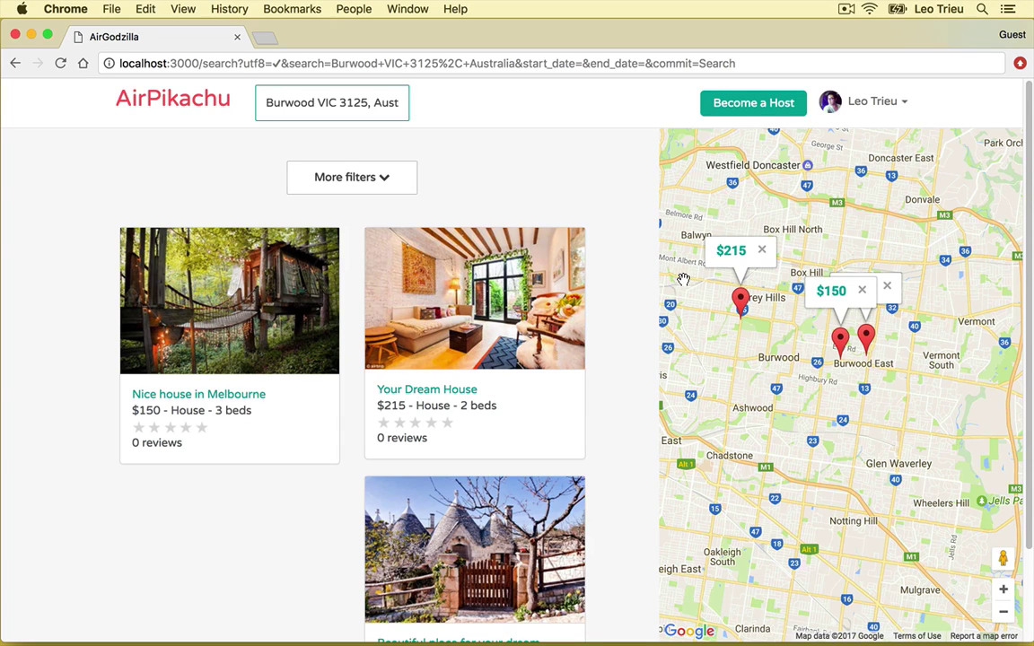
Under More filters, set the price range to $59–$225 and rerun the Burwood search
left_click(362, 182)
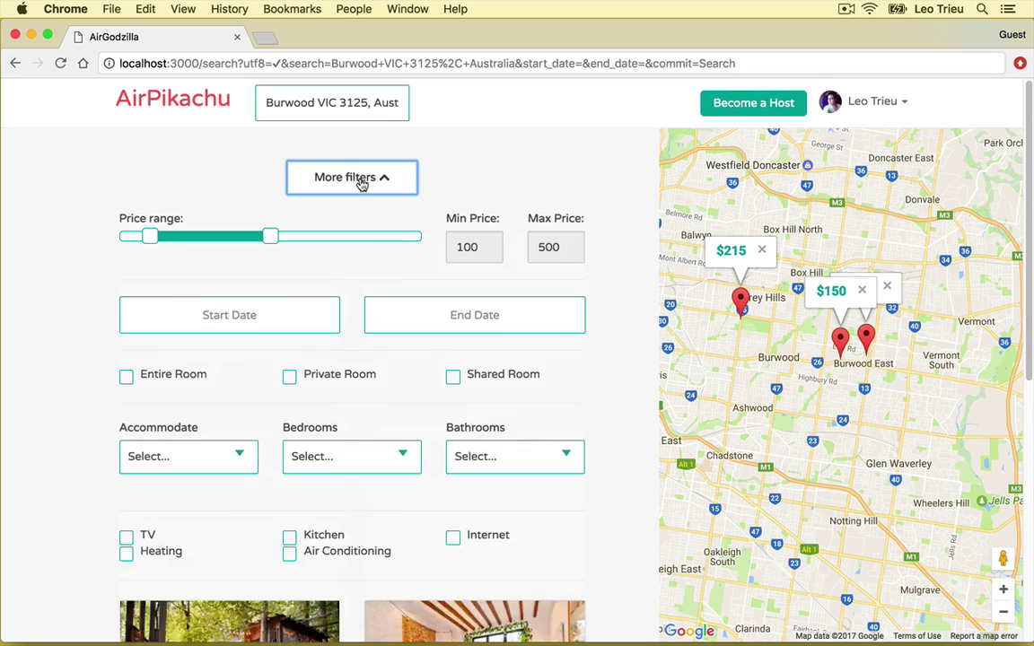
left_click(346, 189)
left_click(346, 188)
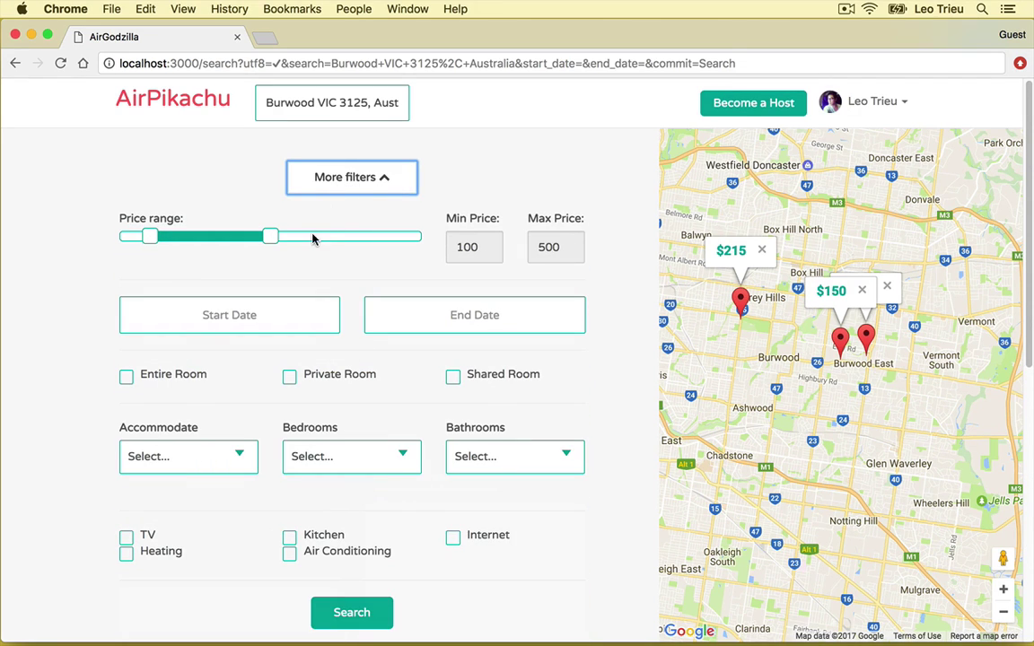
mouse_move(150, 236)
left_mouse_down()
mouse_move(179, 236)
mouse_move(137, 236)
left_mouse_up()
left_click_drag(270, 236, 186, 240)
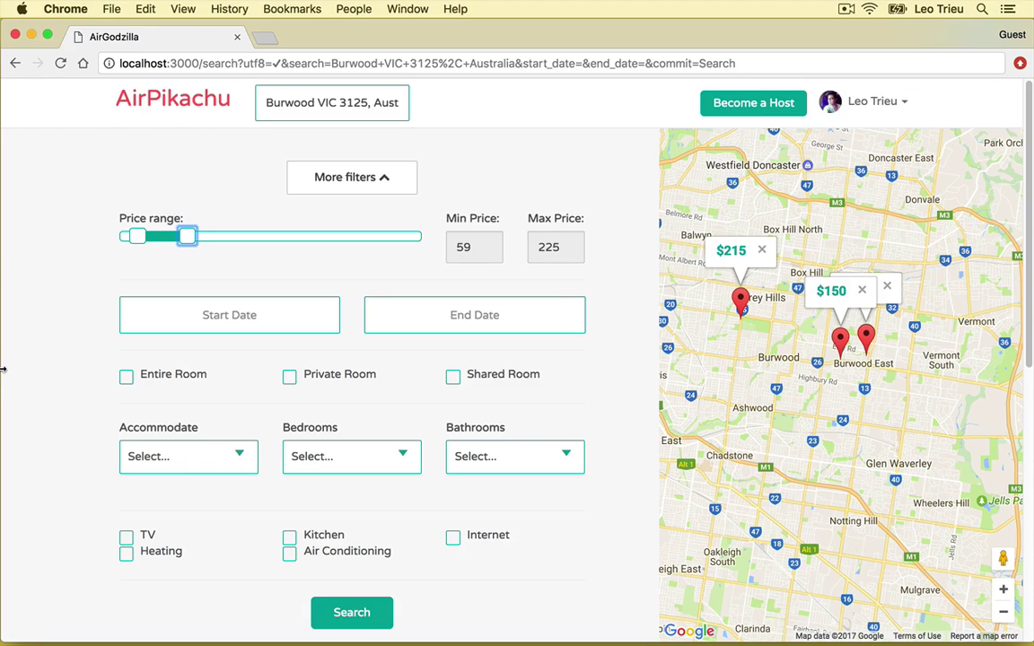
scroll(126, 377, "down", 3)
scroll(128, 379, "down", 7)
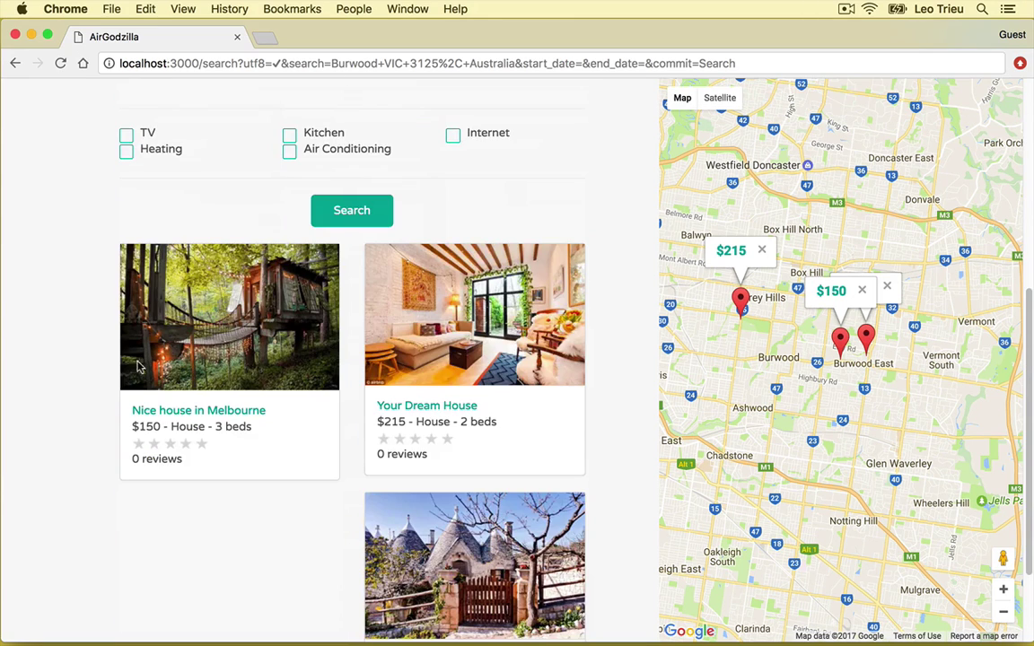
left_click(361, 215)
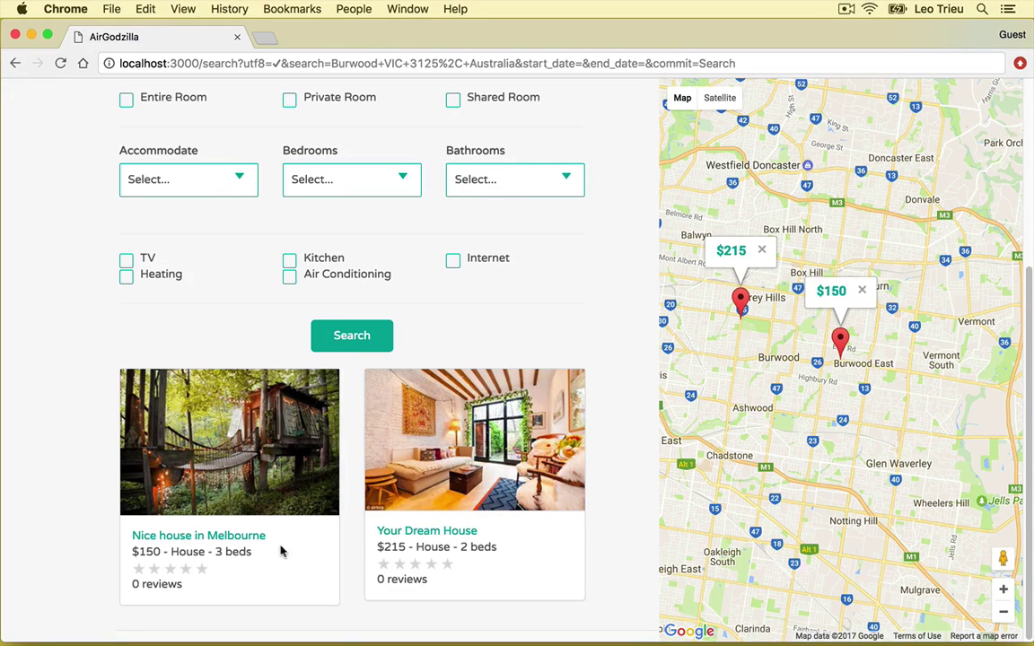
Open the $150 'Nice house in Melbourne' listing and show its check-in calendar
left_click(254, 537)
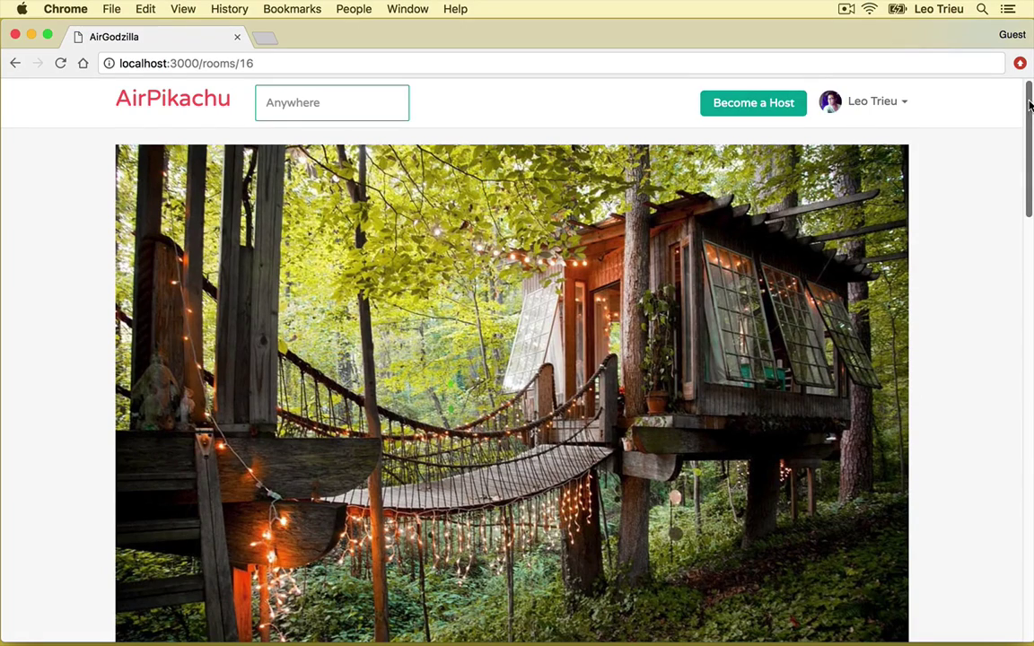
left_click_drag(1029, 106, 1012, 235)
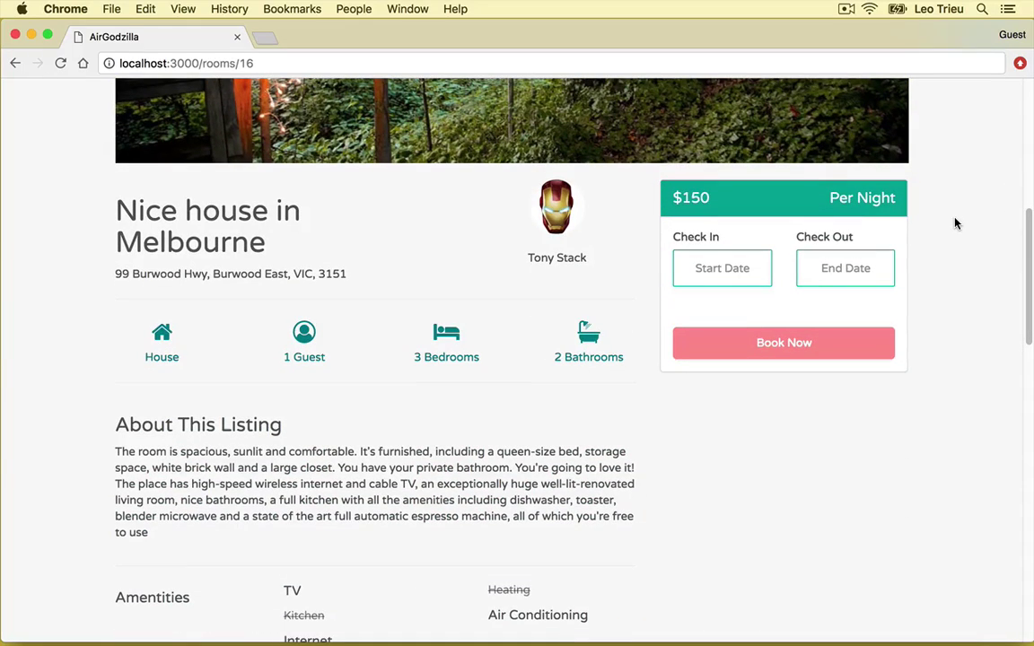
left_click(742, 282)
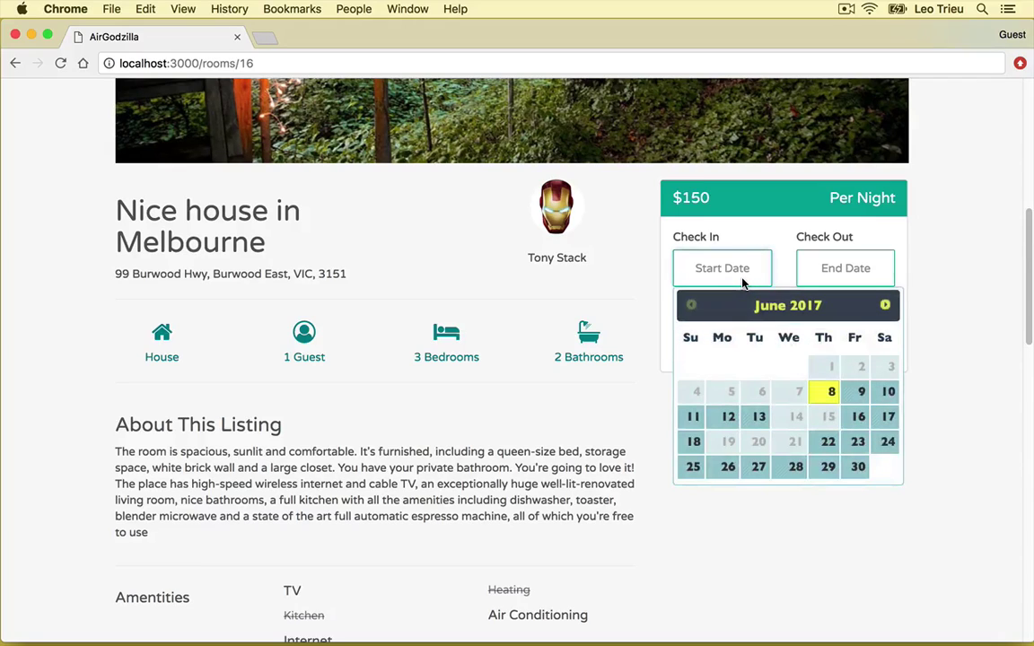
Pick 13 June to 16 June 2017 as stay dates, then reopen the calendars to revise
left_click(760, 418)
left_click(817, 284)
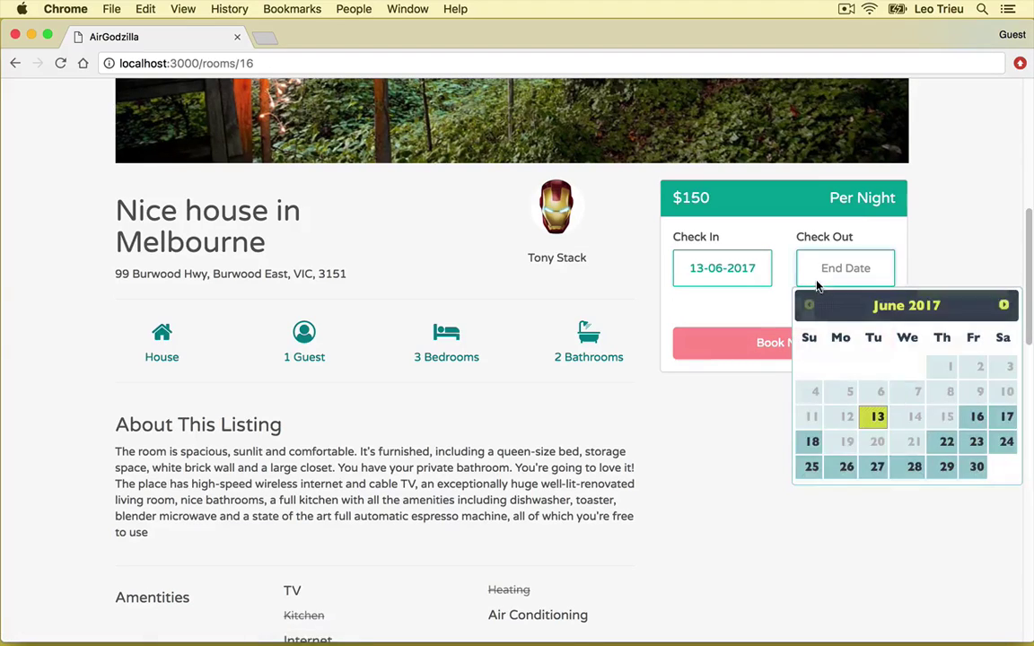
left_click(976, 419)
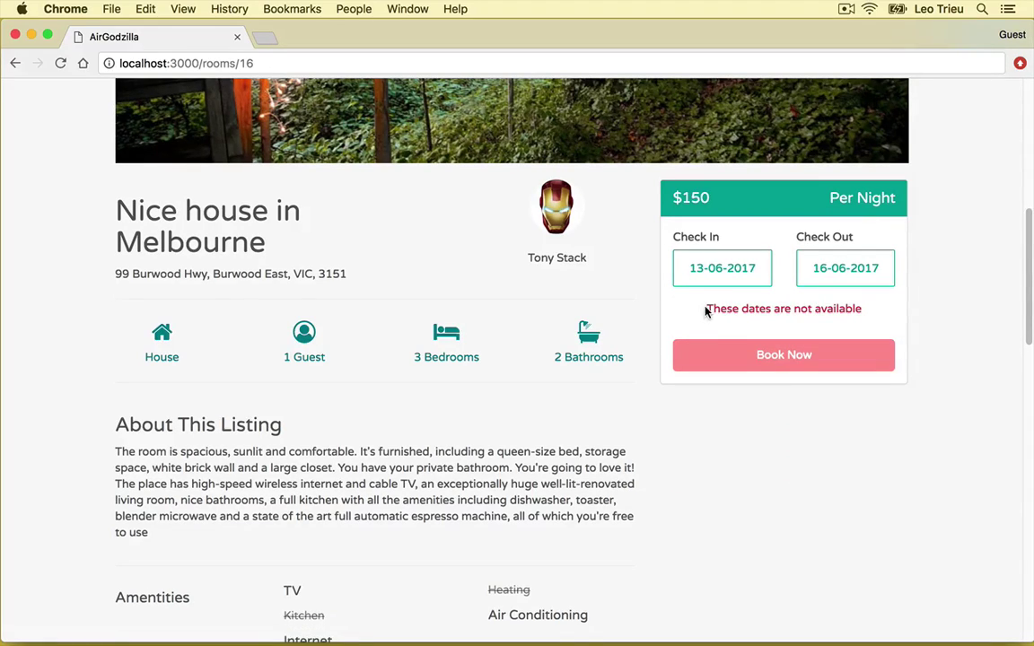
left_click(806, 280)
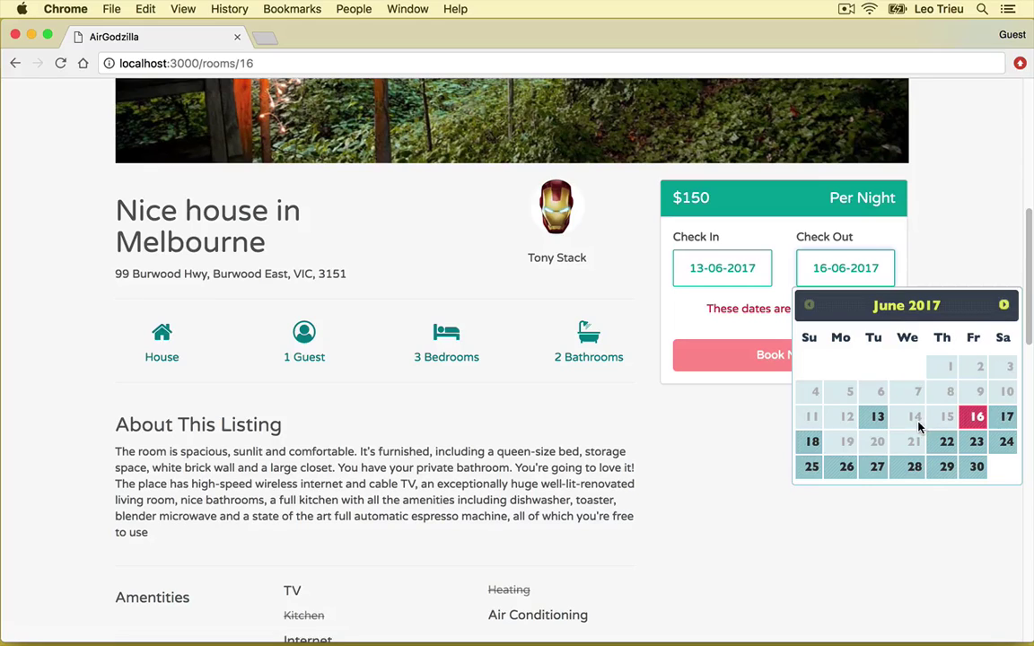
left_click(722, 267)
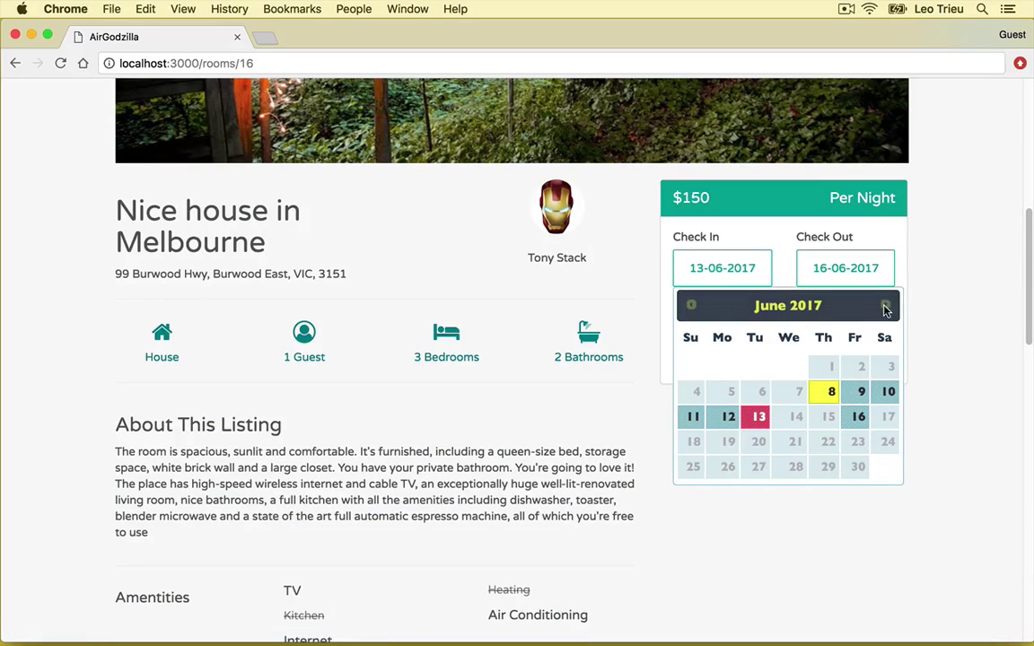
Change the stay to 11–13 June 2017, book it for $450, and dismiss the confirmation
left_click(693, 416)
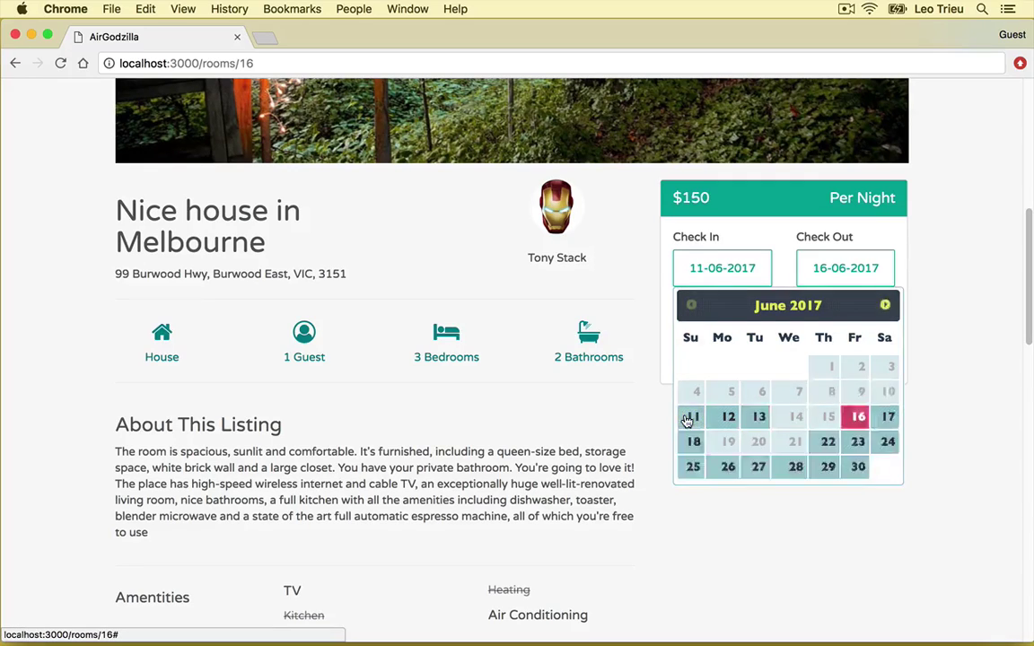
left_click(850, 282)
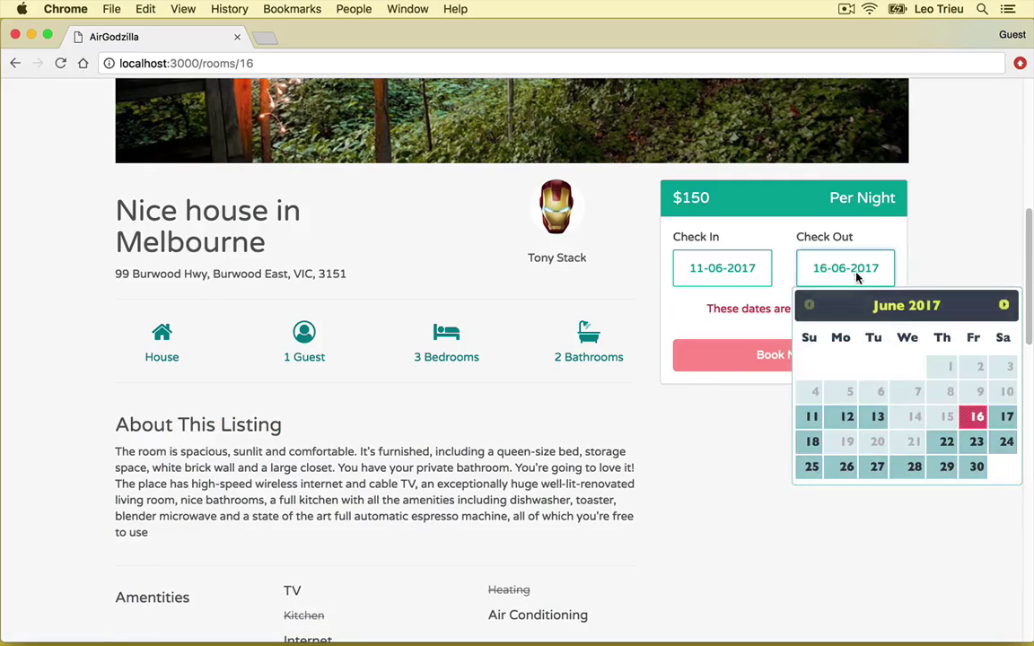
left_click(876, 418)
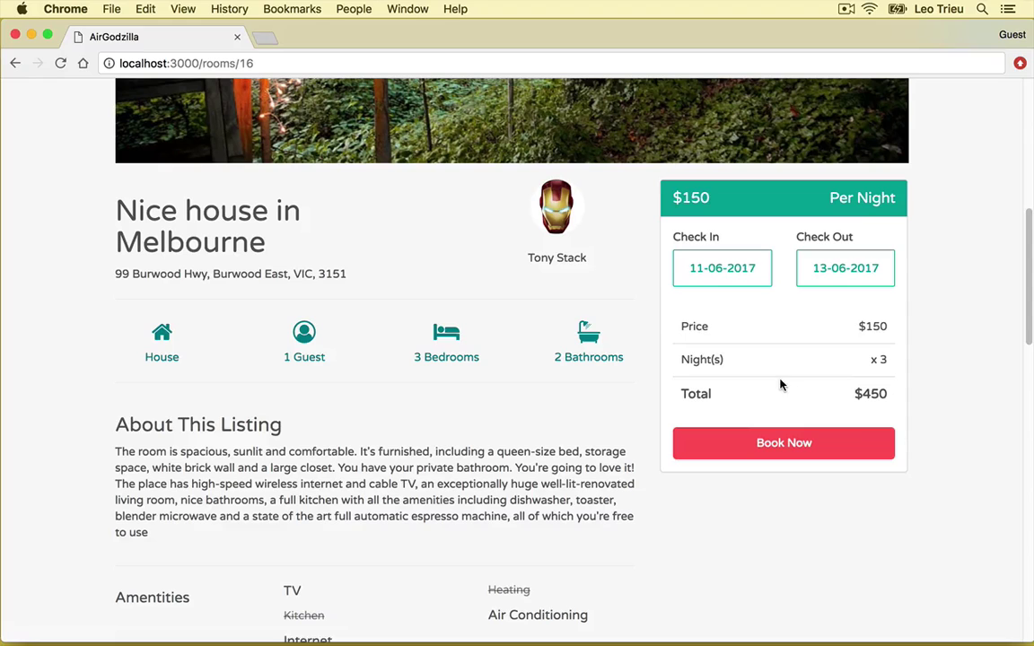
left_click(793, 446)
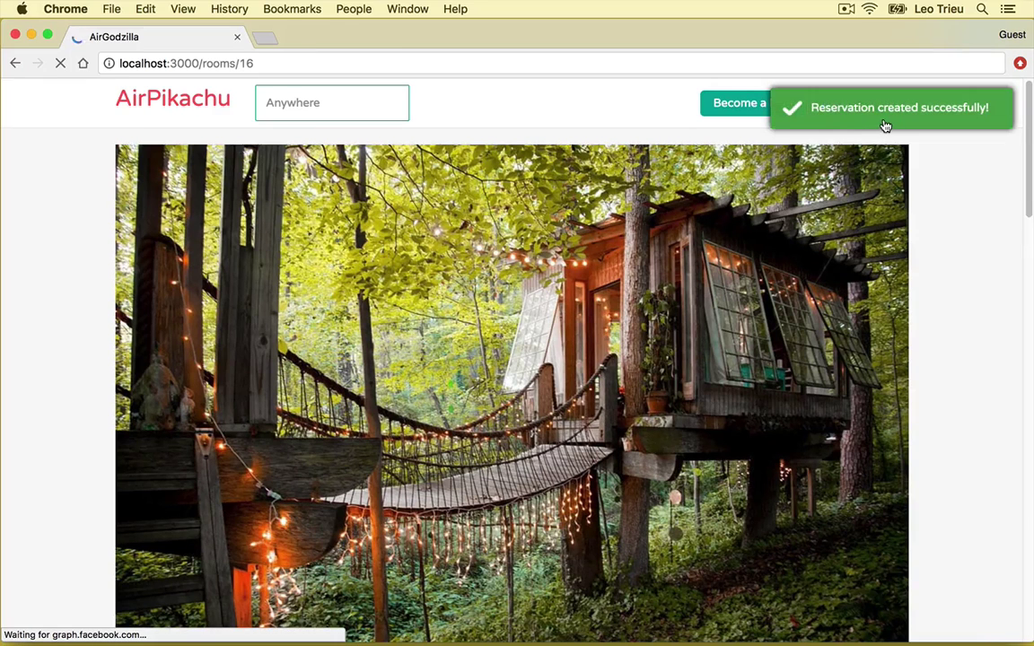
left_click(886, 126)
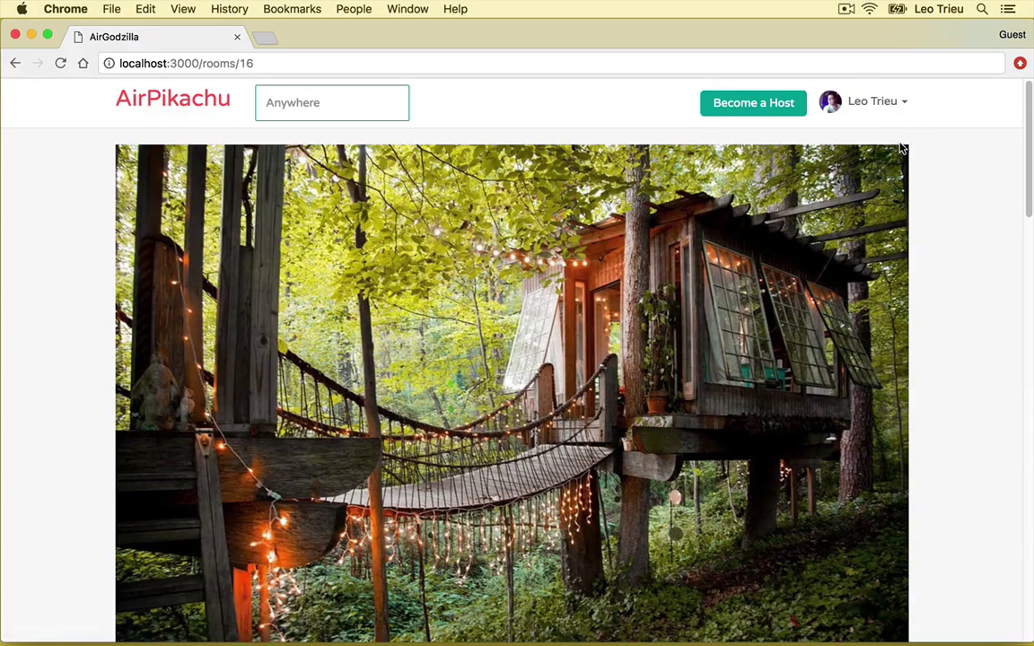
Via Become a Host, save a House, Shared, for 3 guests with 2 bedrooms and 2 bathrooms
left_click(736, 111)
left_click(305, 232)
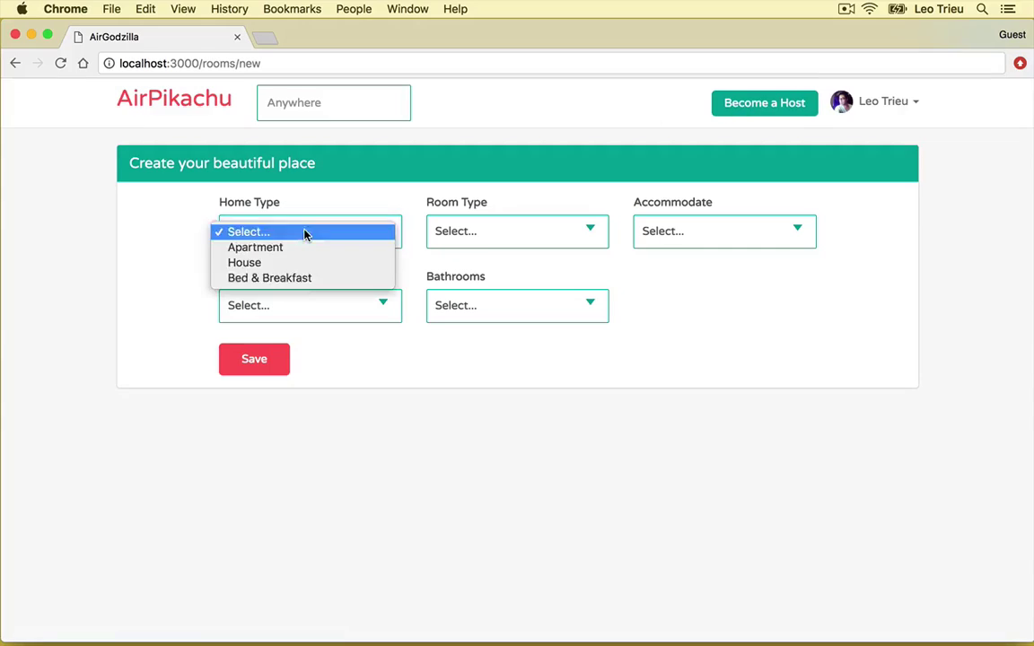
left_click(261, 262)
left_click(492, 236)
left_click(501, 277)
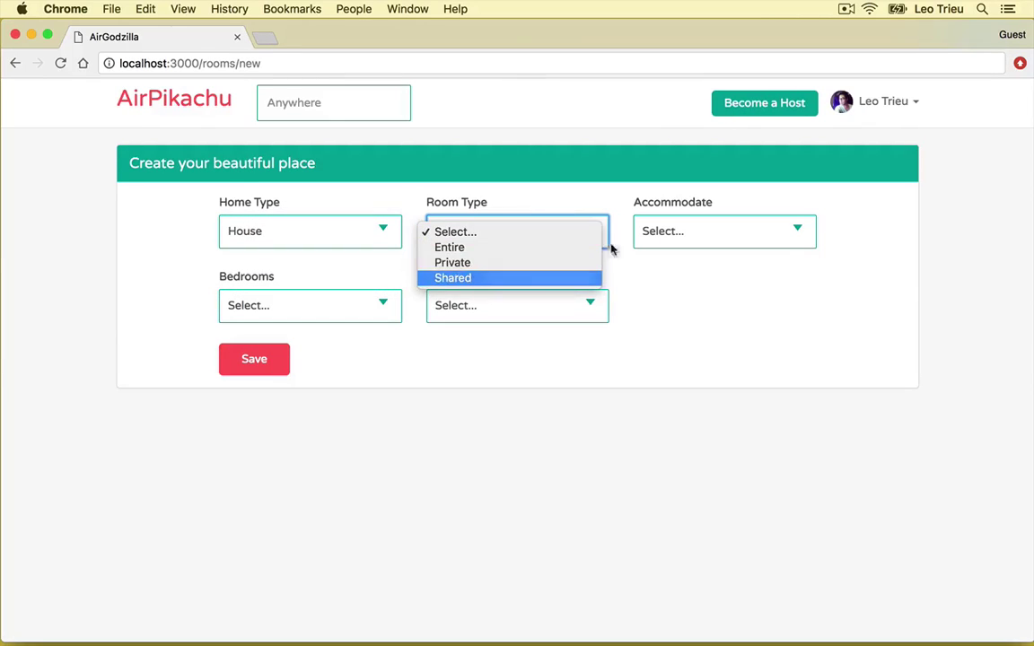
left_click(663, 235)
left_click(645, 278)
left_click(562, 306)
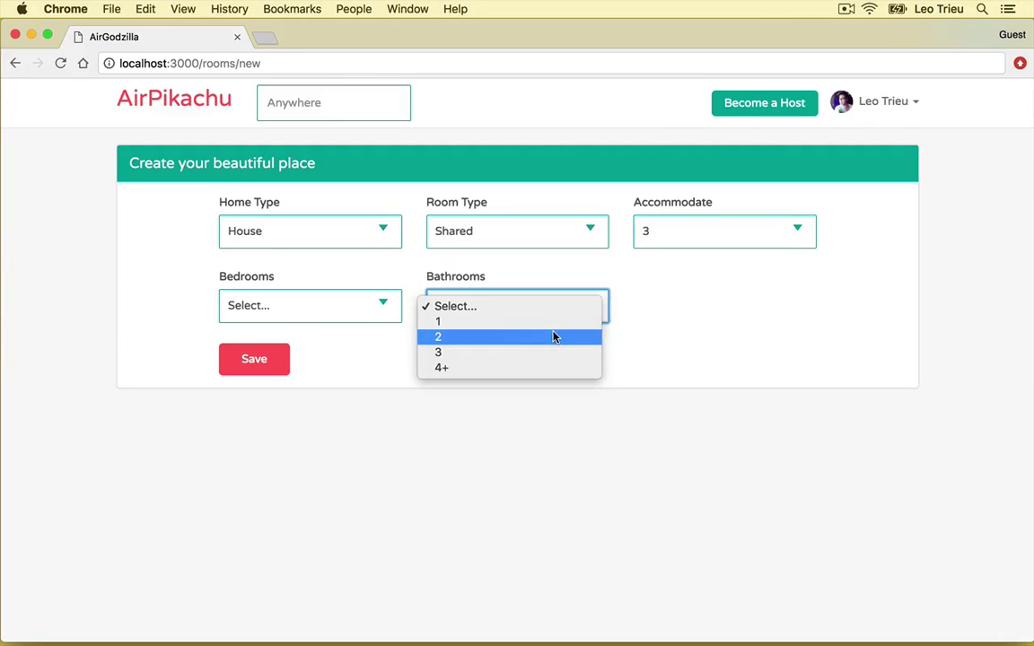
left_click(303, 310)
left_click(307, 338)
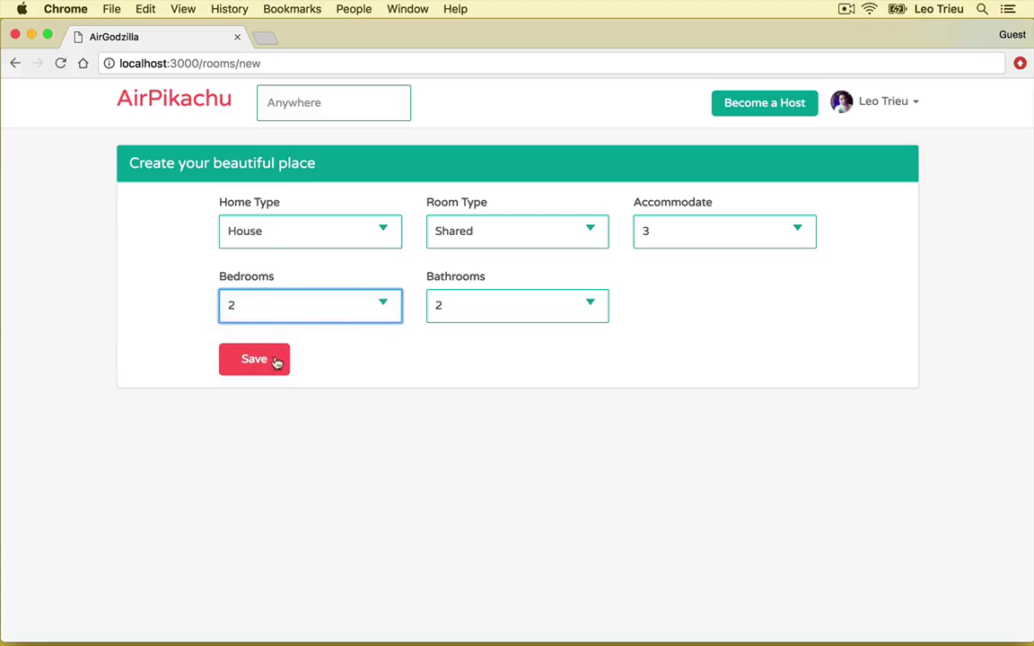
left_click(256, 360)
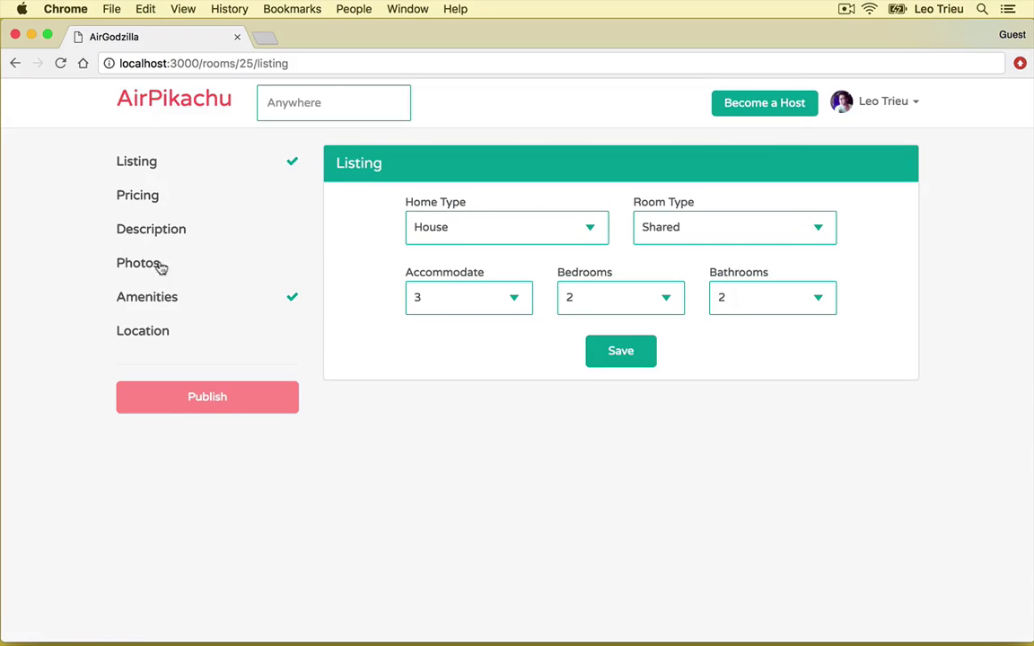
Move through the new listing's Pricing and Description sections to reach Photos
left_click(140, 200)
left_click(145, 233)
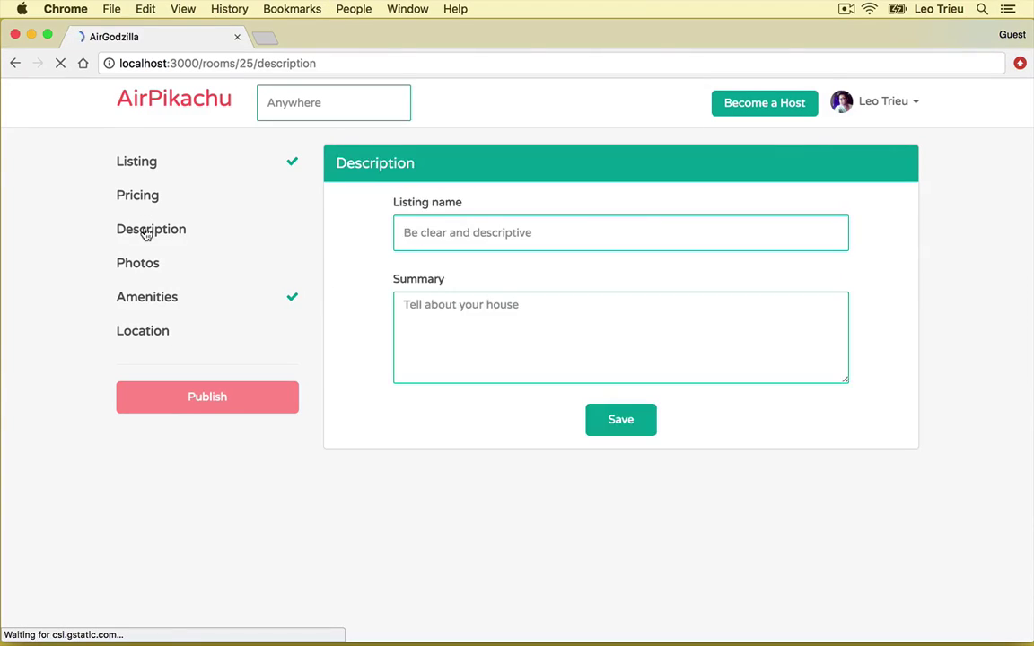
left_click(149, 267)
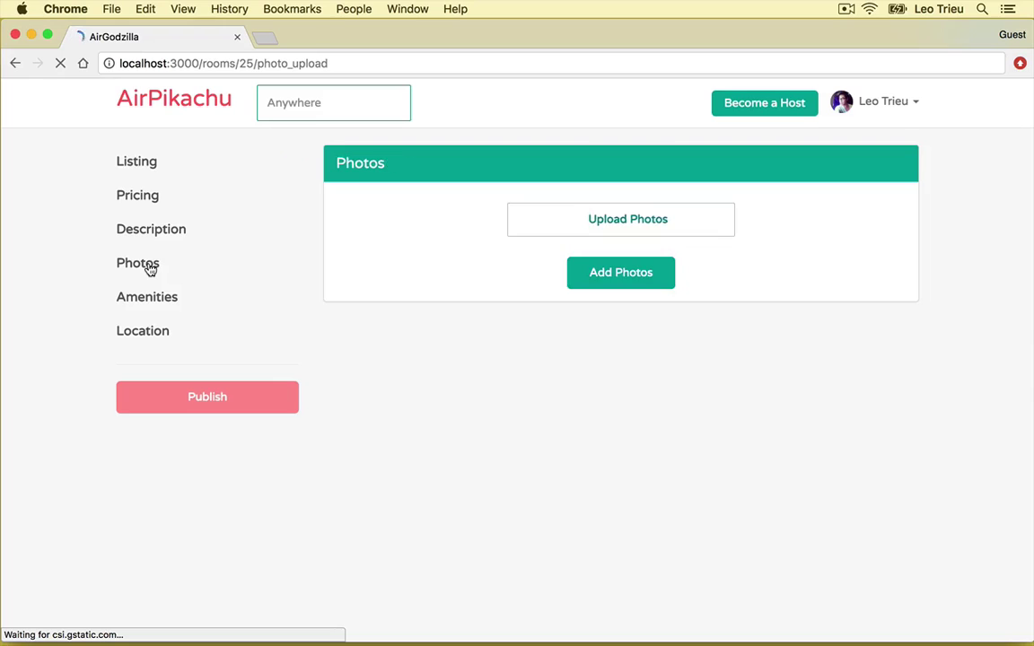
left_click(152, 338)
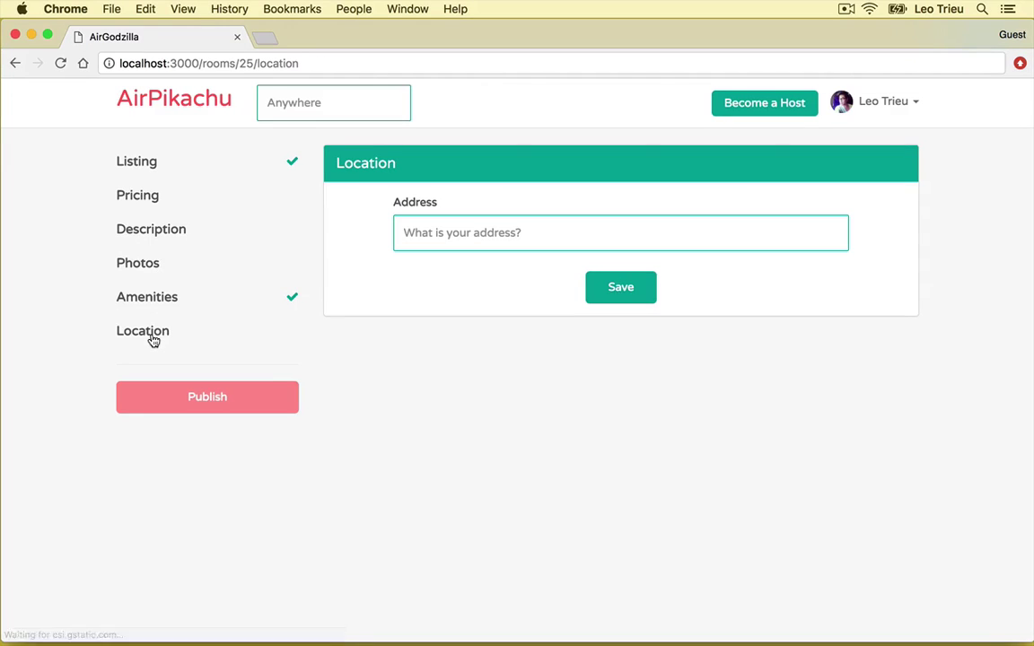
left_click(149, 268)
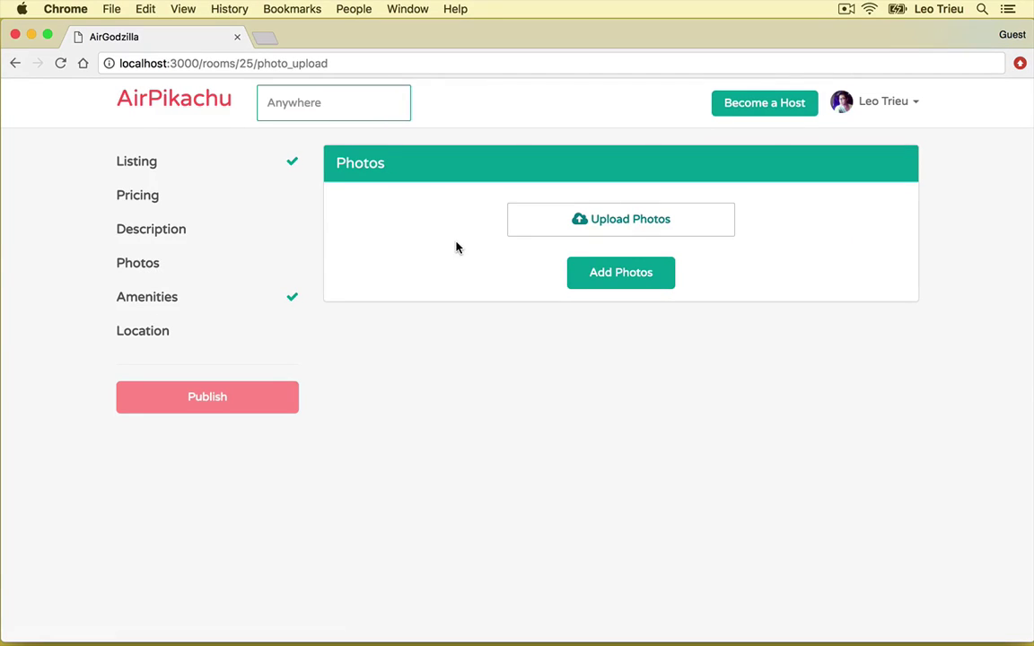
left_click(653, 229)
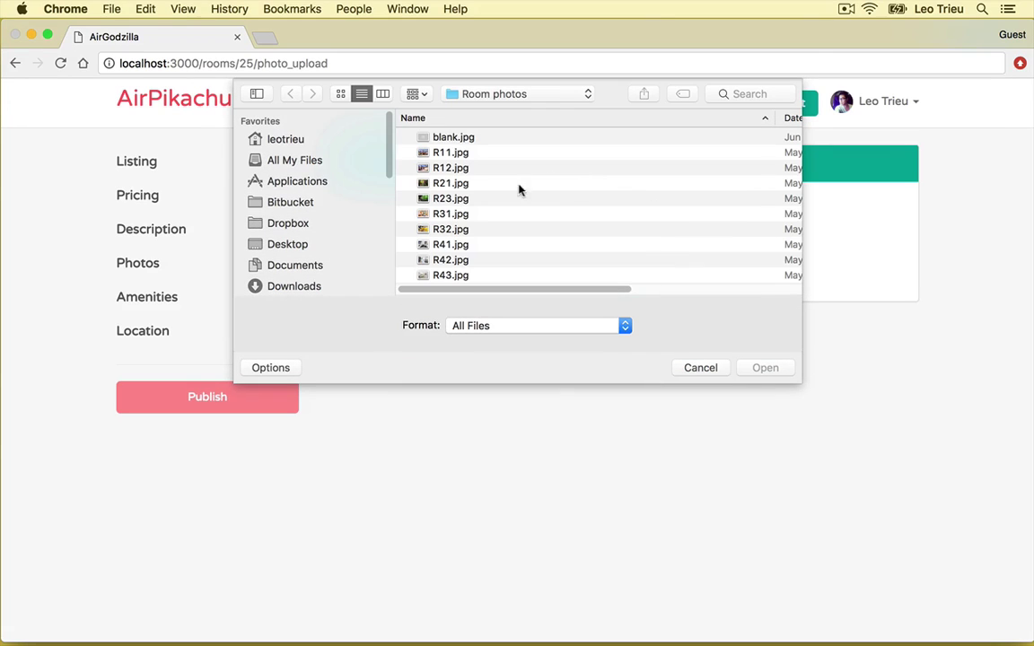
double_click(459, 173)
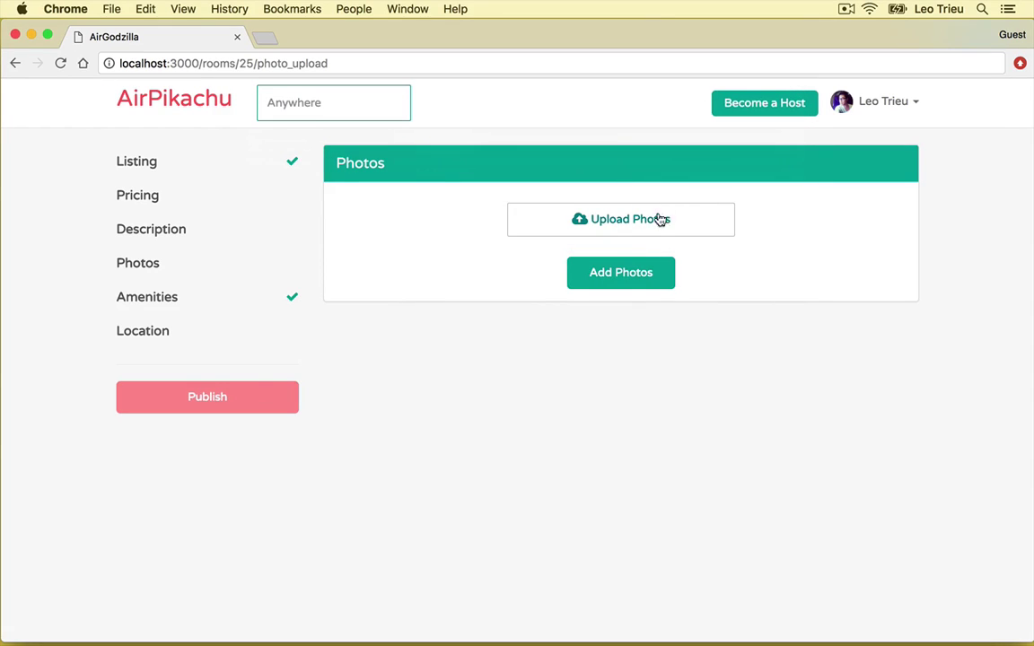
left_click(623, 273)
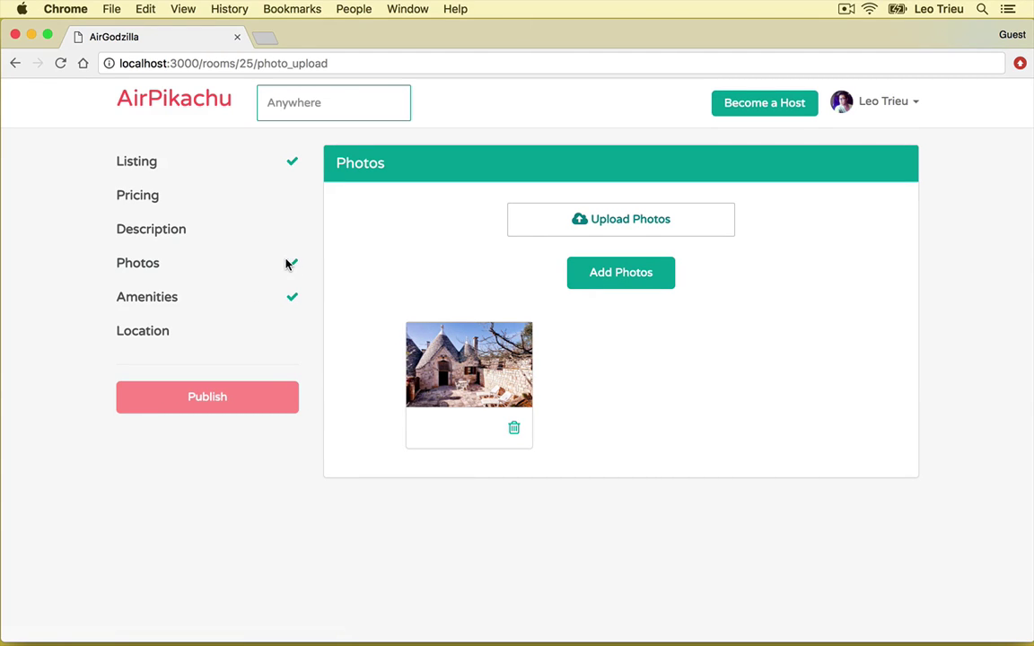
left_click(515, 427)
left_click(620, 244)
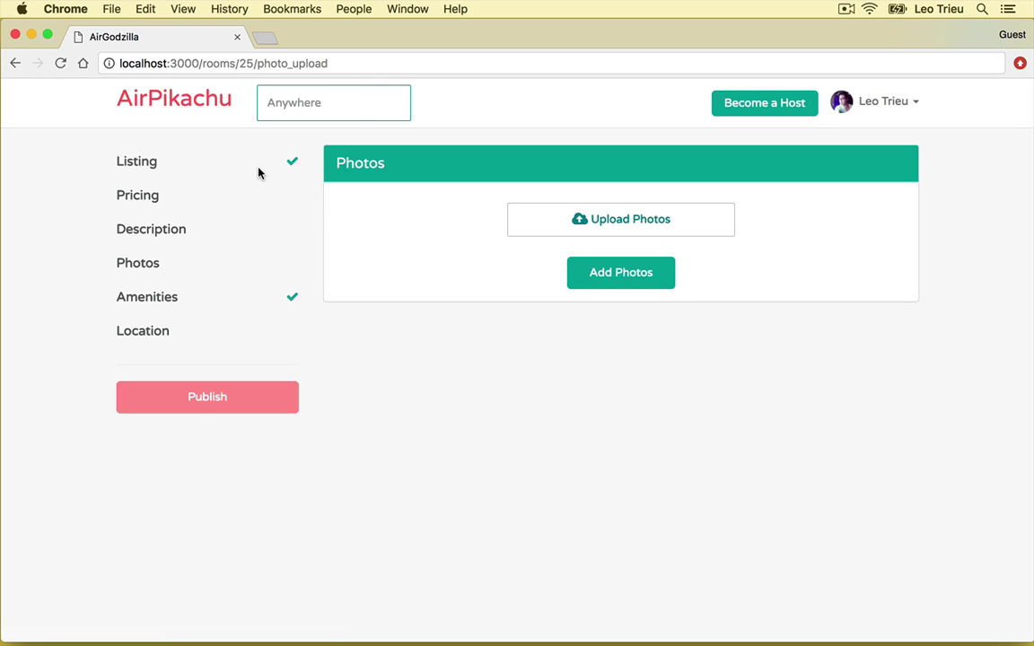
Open Stunning Room from Manage Listings and save a nightly price of 150
left_click(877, 116)
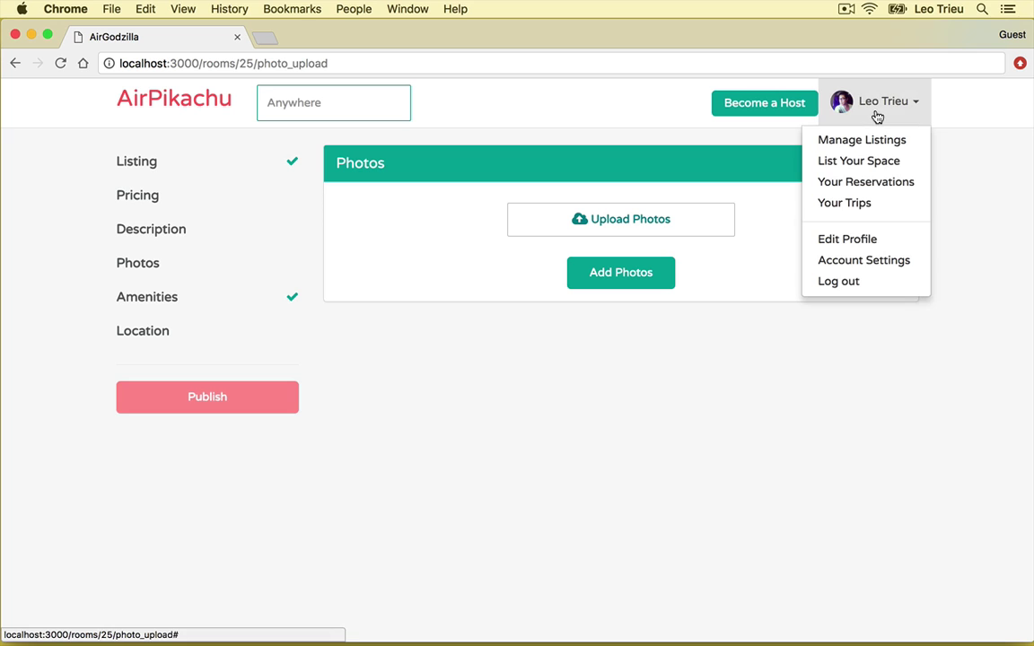
left_click(837, 146)
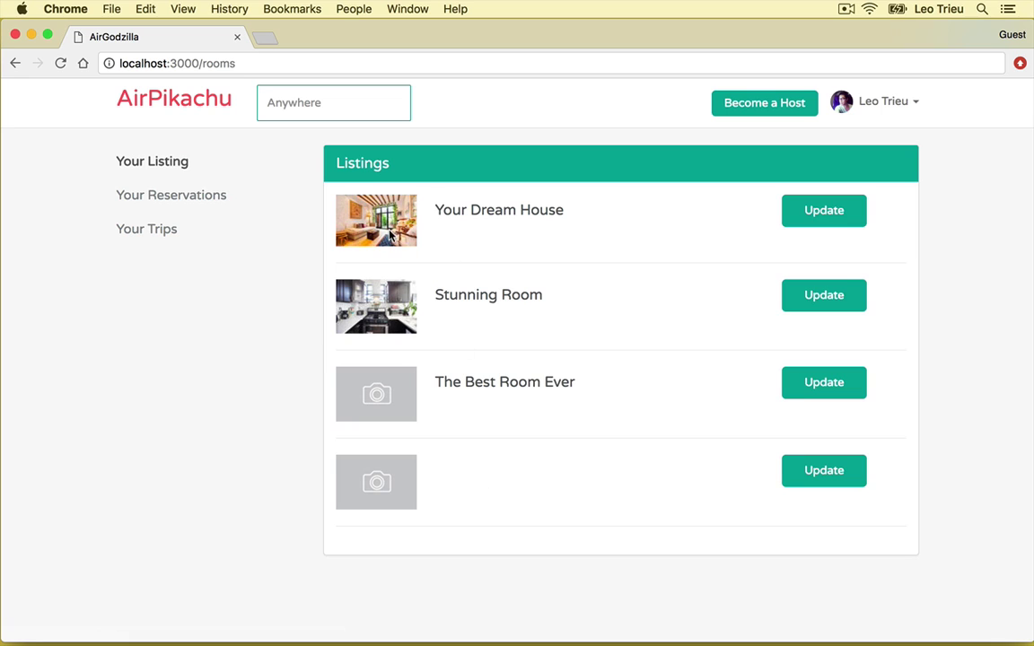
left_click(827, 299)
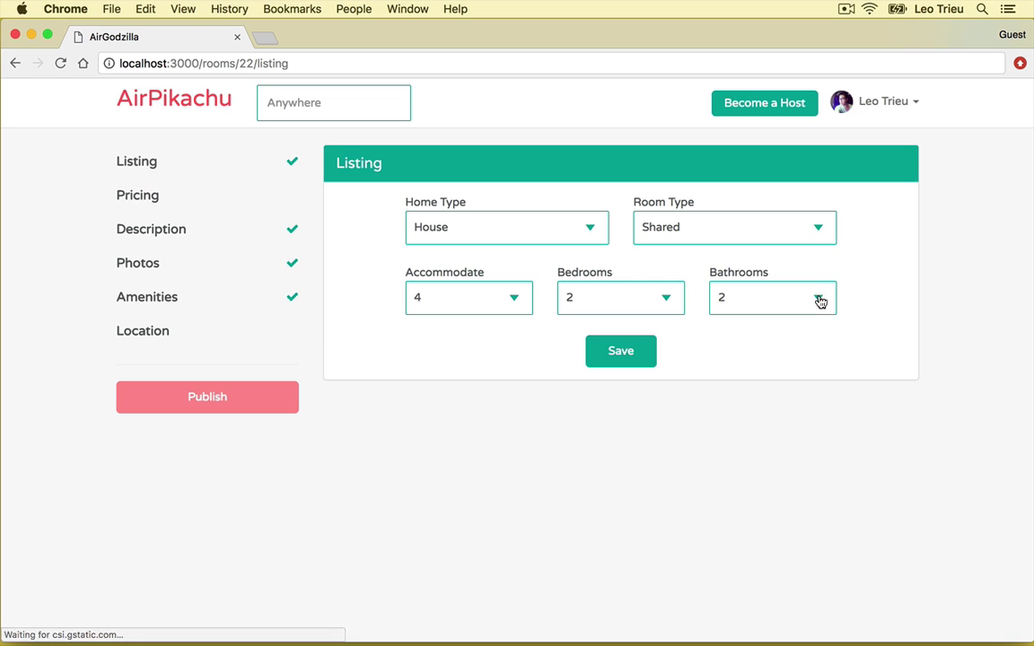
left_click(127, 190)
left_click(434, 233)
type("150")
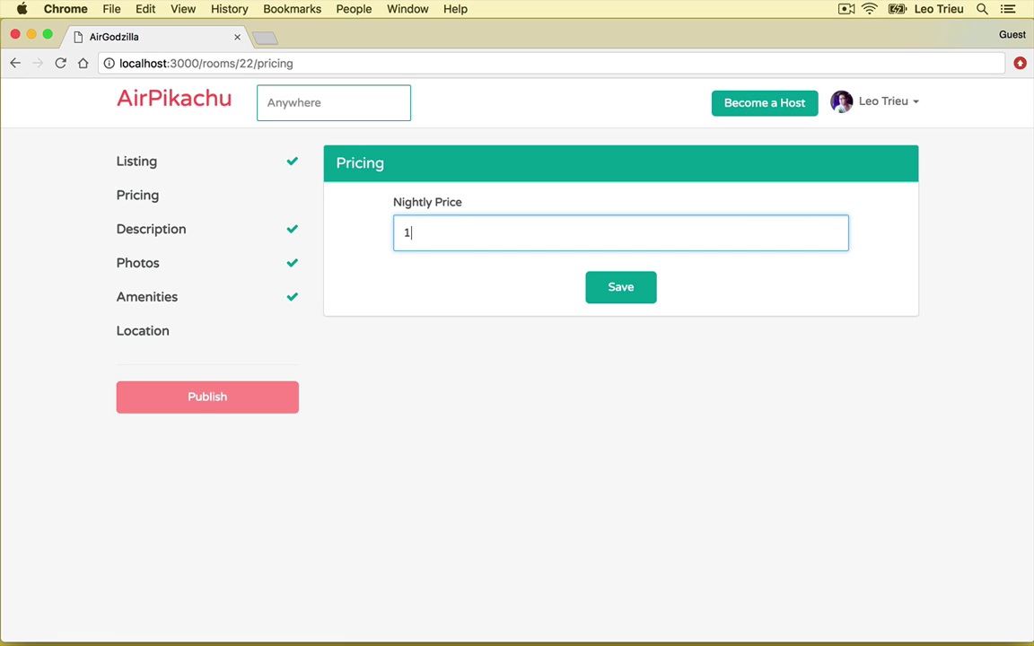
left_click(612, 295)
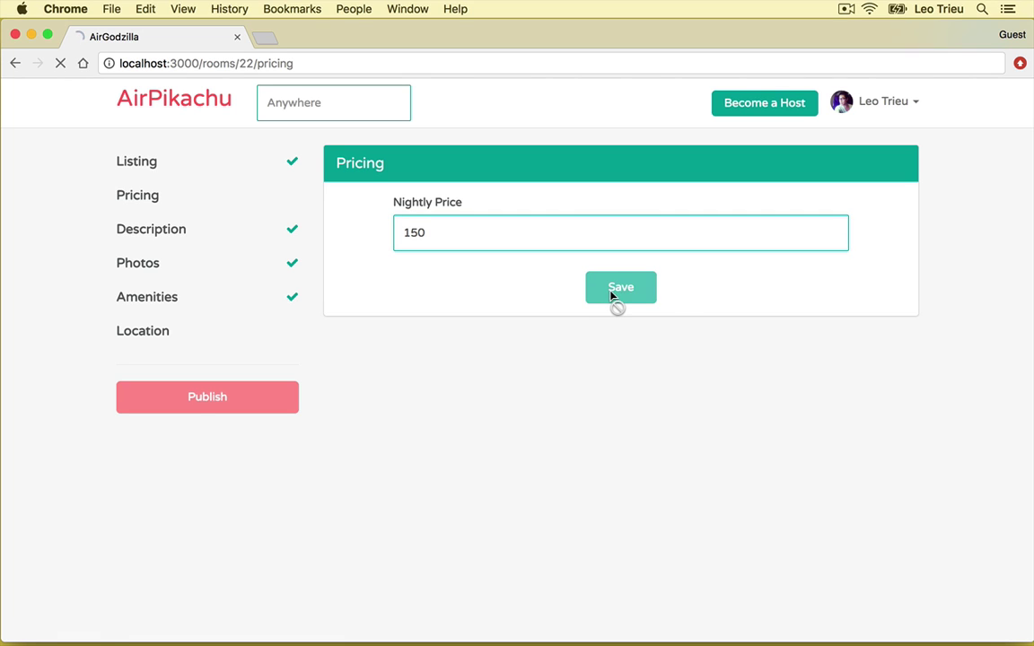
left_click(133, 334)
left_click(509, 233)
type("11")
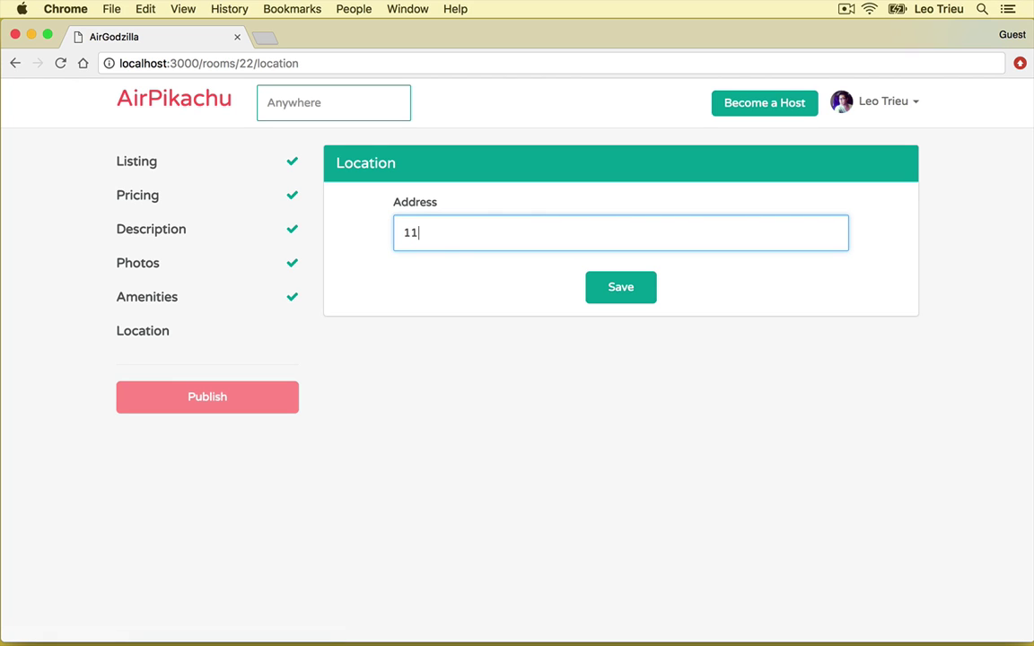
type("2 Wari")
key("Down")
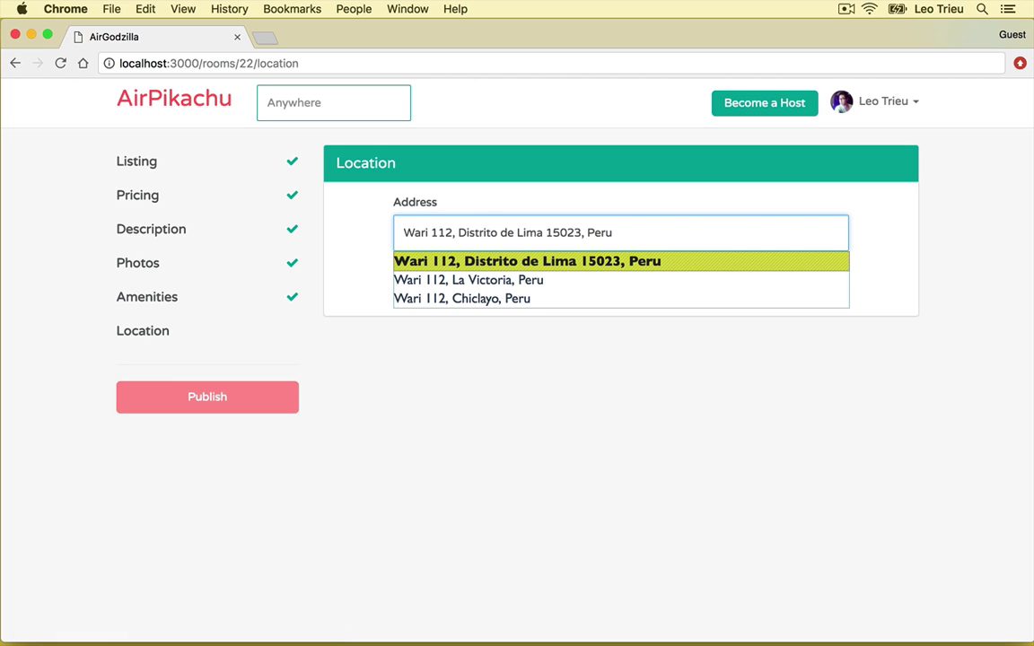
key("Return")
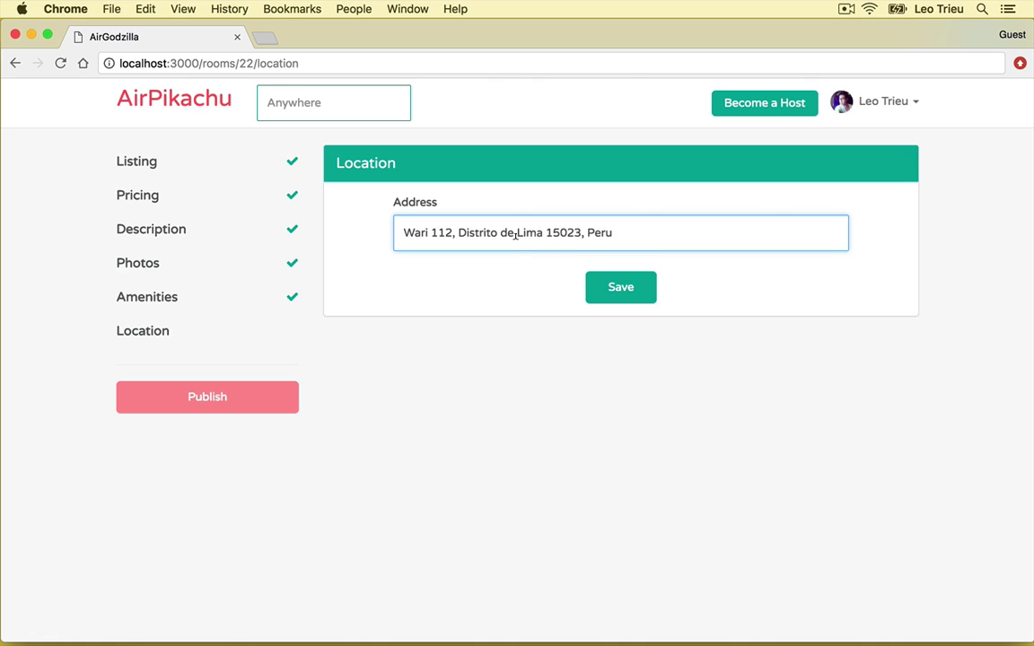
left_click(619, 294)
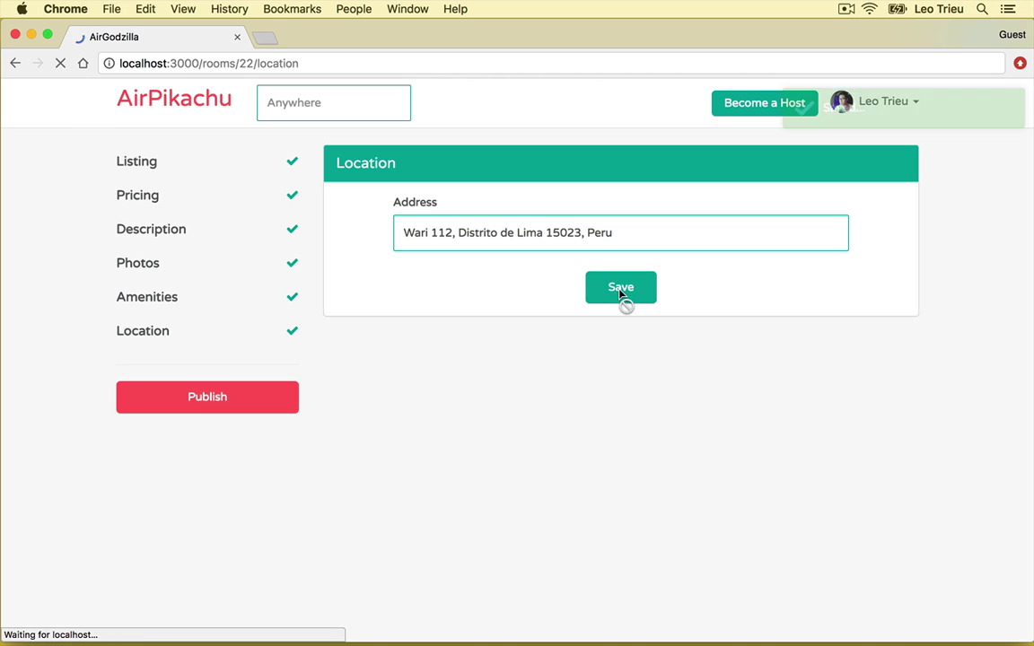
left_click(205, 406)
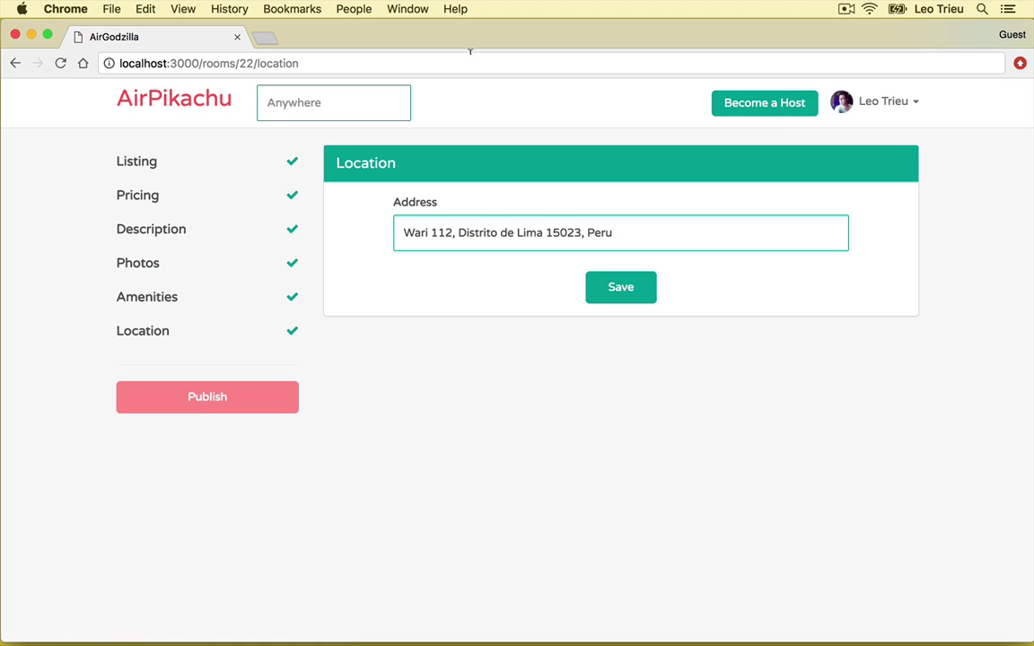
left_click(868, 122)
Go from Manage Listings through Your Reservations to Your Trips, then open the first trip's host profile
left_click(864, 141)
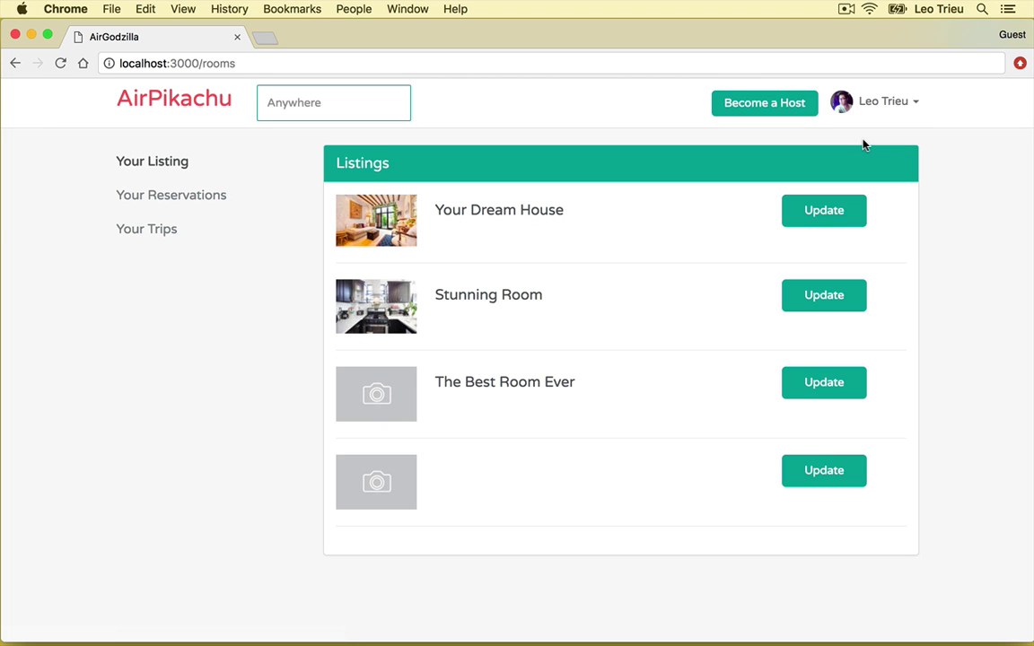
left_click(173, 201)
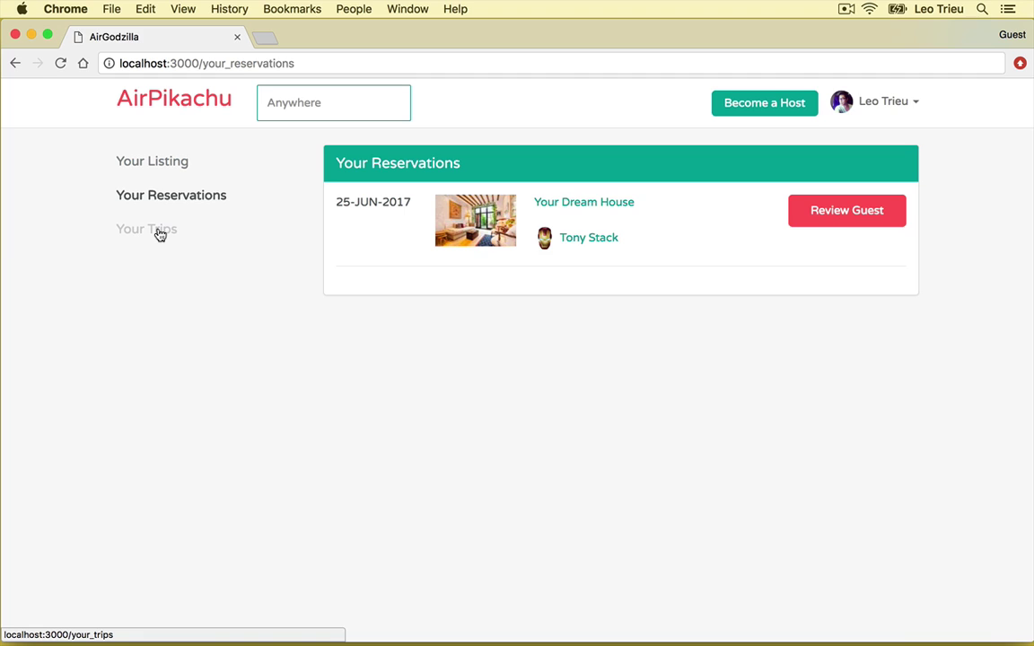
left_click(159, 232)
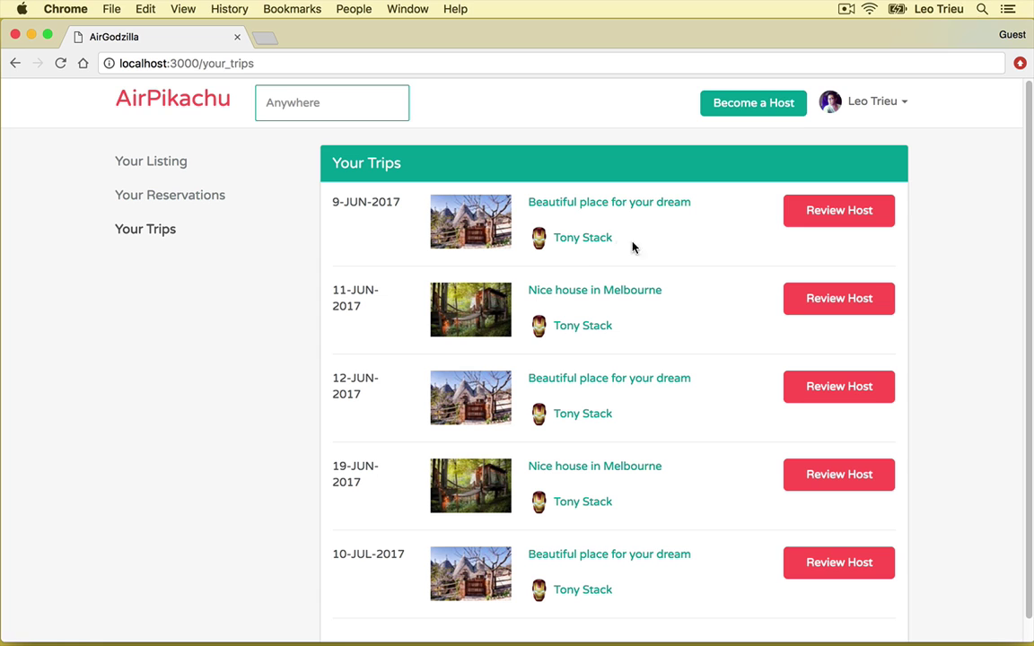
left_click(573, 245, "super")
Switch to the host's profile tab and dismiss the page translation offer
left_click(283, 38)
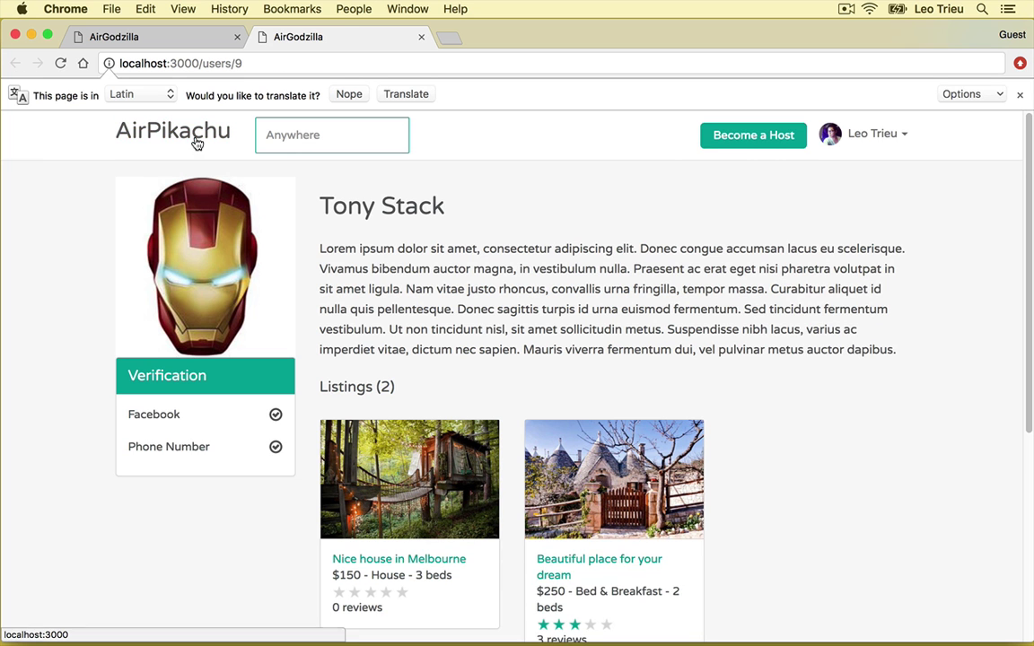
left_click(1019, 93)
scroll(664, 250, "down", 5)
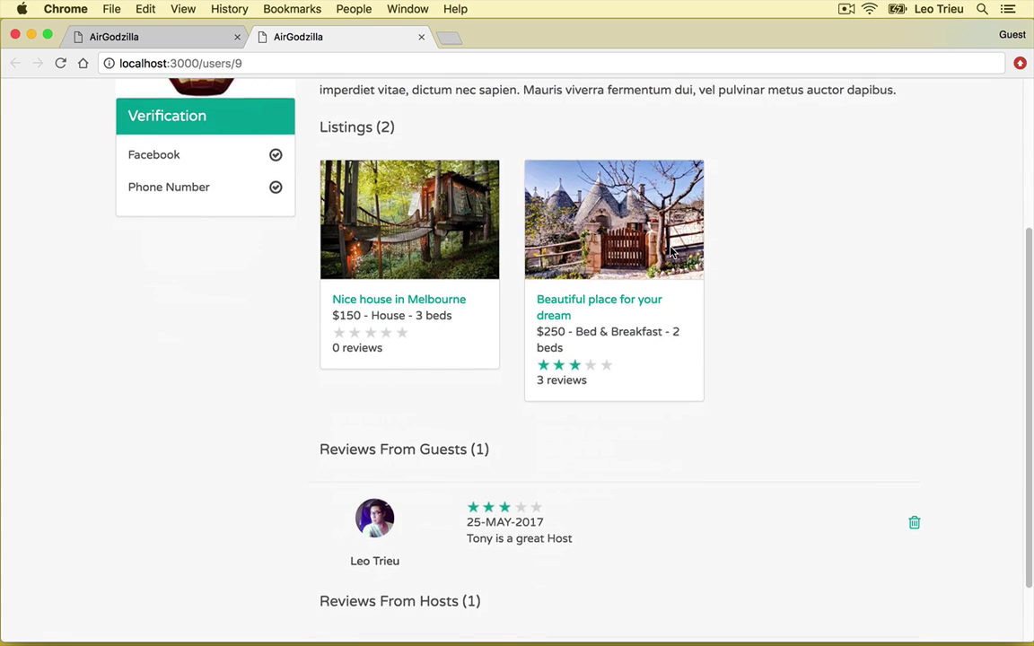
scroll(605, 294, "up", 5)
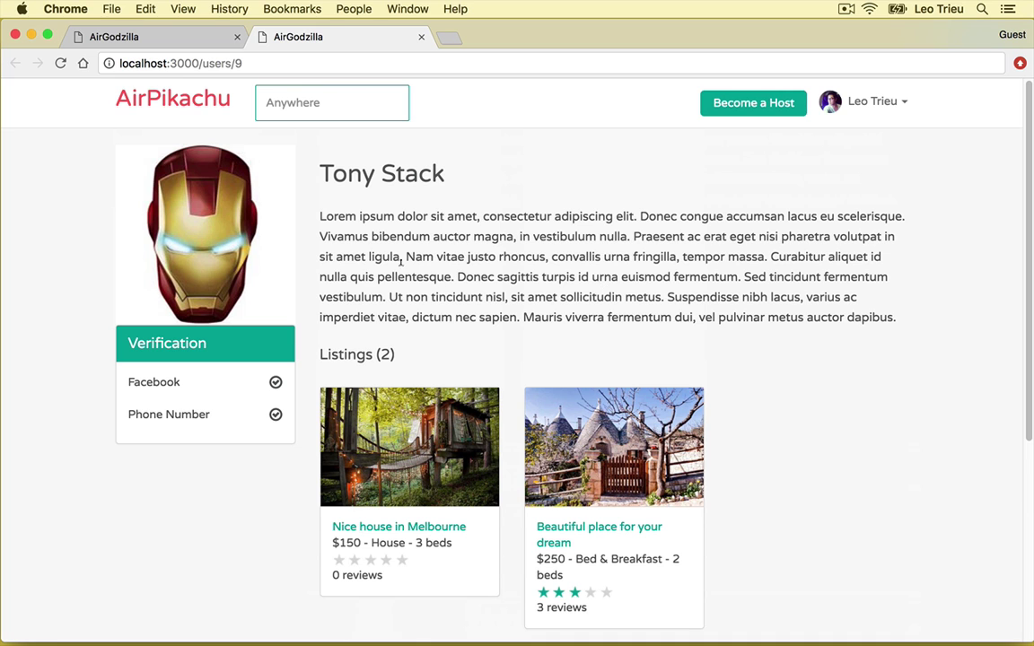
Select the host's name and bio, then scroll through his two listings and reviews
left_click_drag(324, 174, 676, 166)
left_click_drag(341, 230, 537, 353)
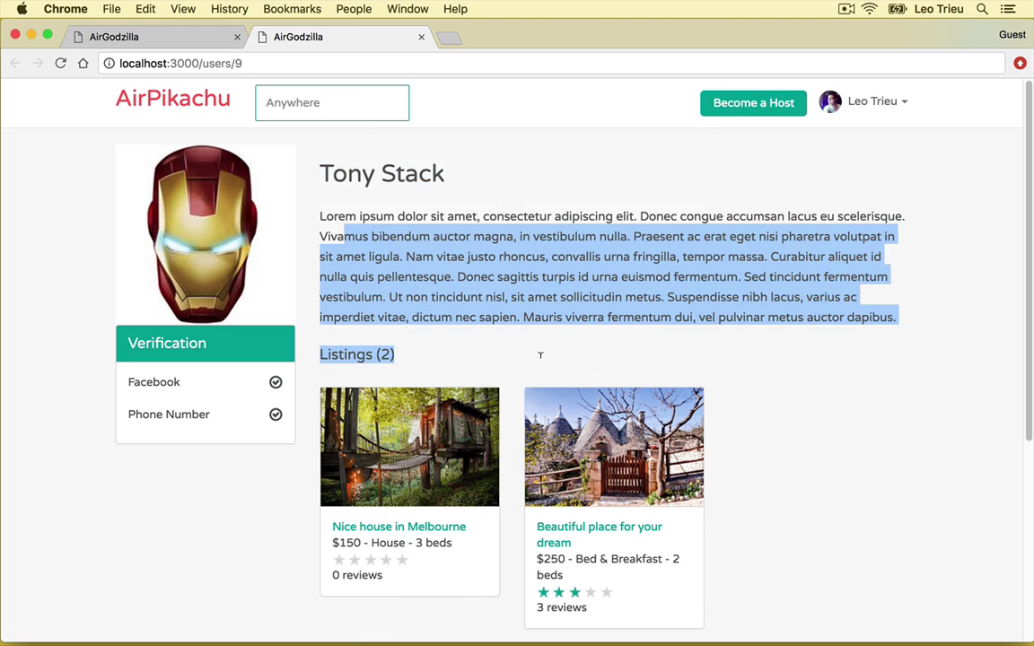
scroll(581, 352, "down", 2)
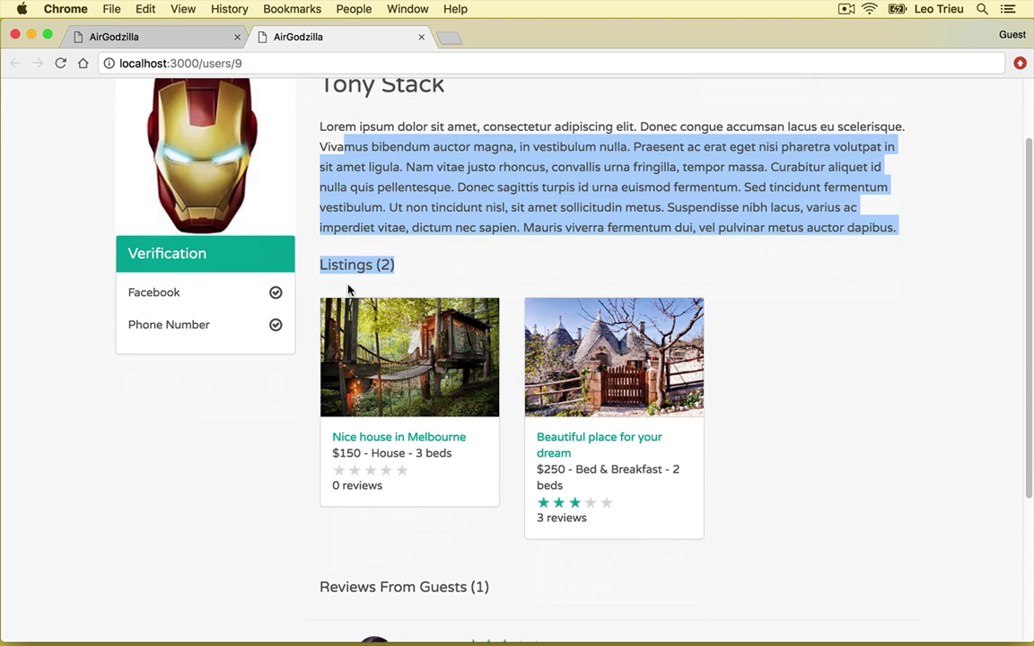
scroll(242, 341, "down", 4)
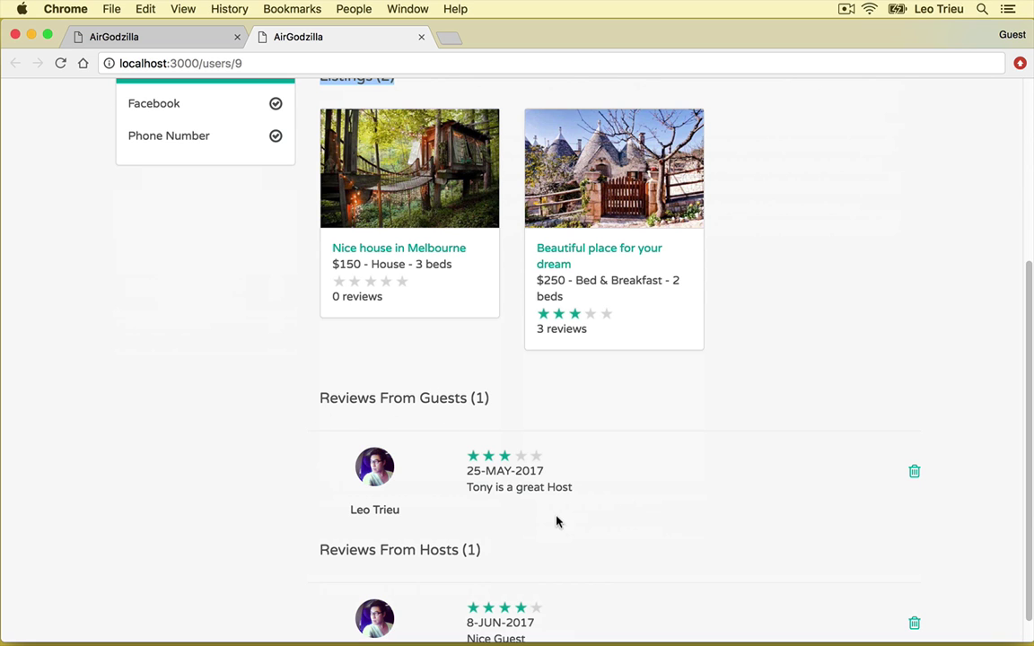
scroll(415, 550, "up", 5)
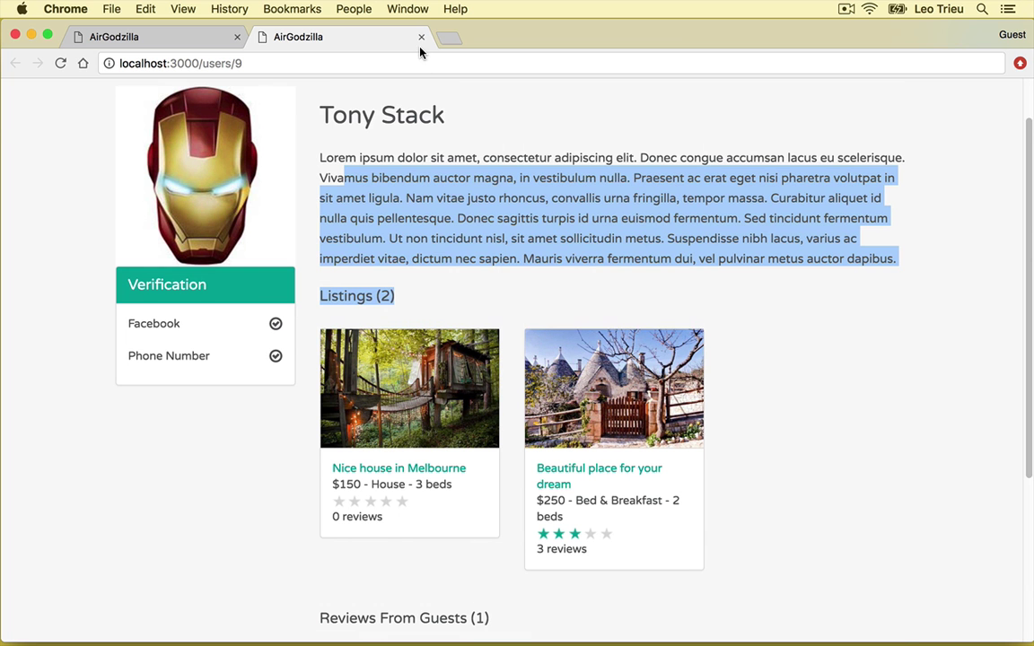
Close the host profile tab, then open and dismiss the review form for the Melbourne stay's host
left_click(421, 37)
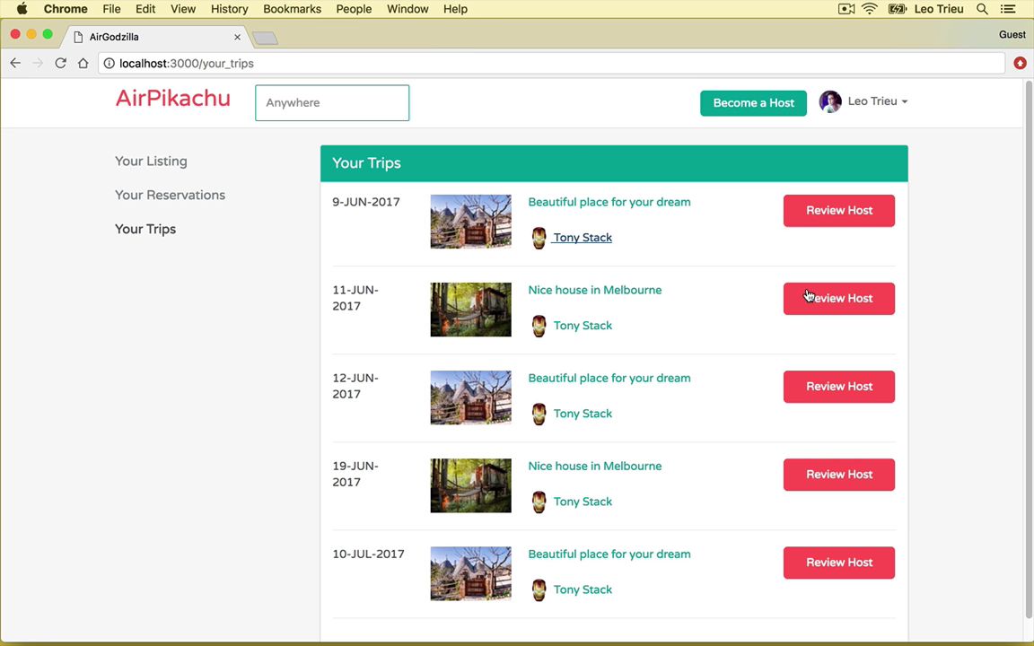
scroll(807, 295, "down", 1)
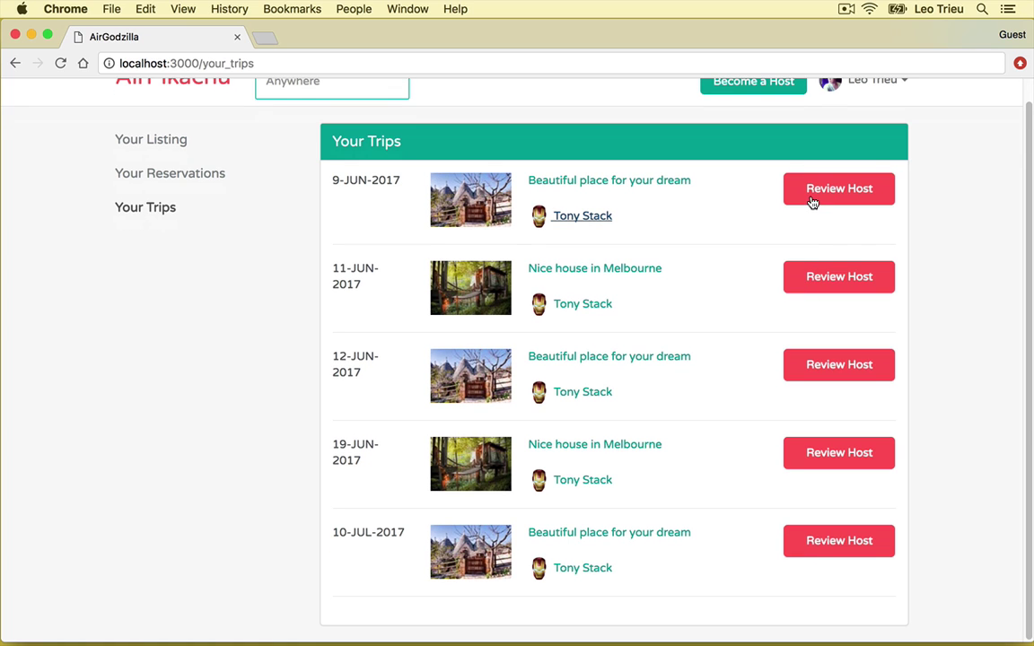
left_click(835, 277)
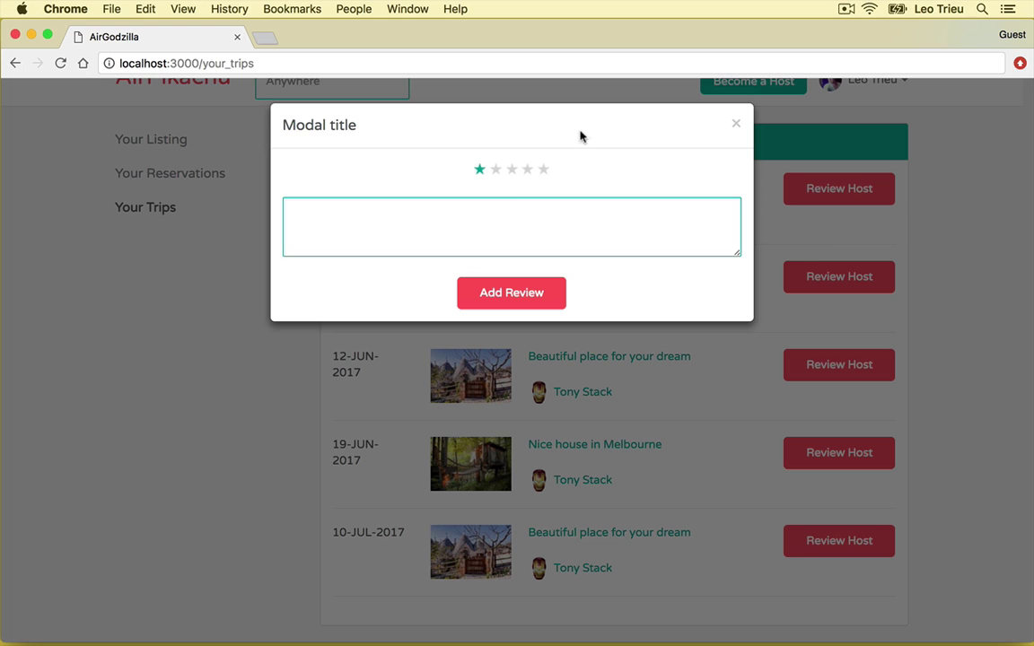
left_click(391, 221)
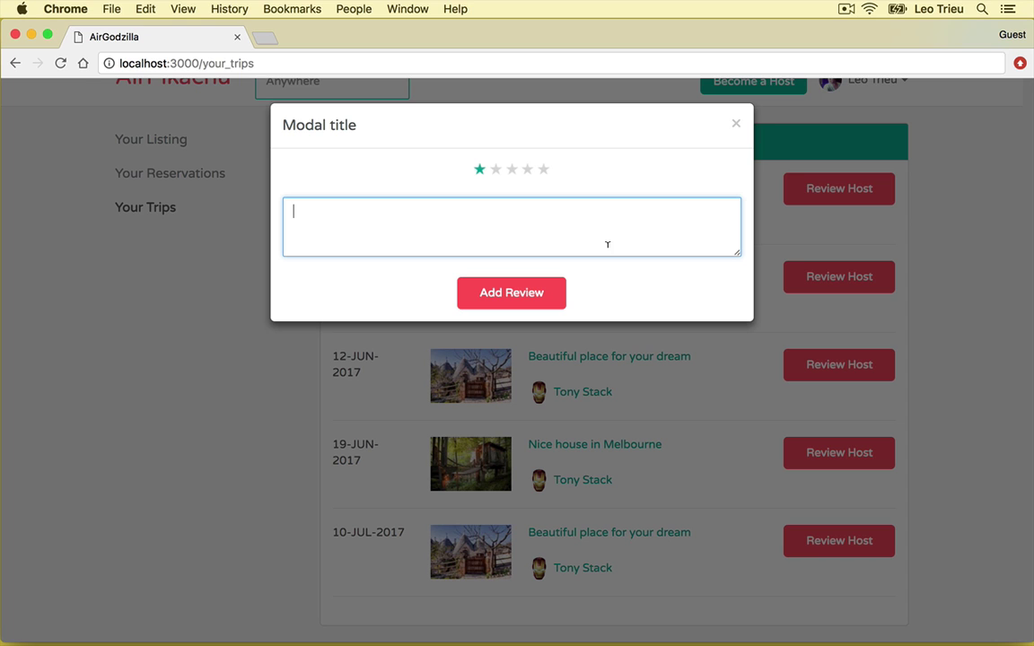
left_click(974, 161)
scroll(971, 176, "up", 1)
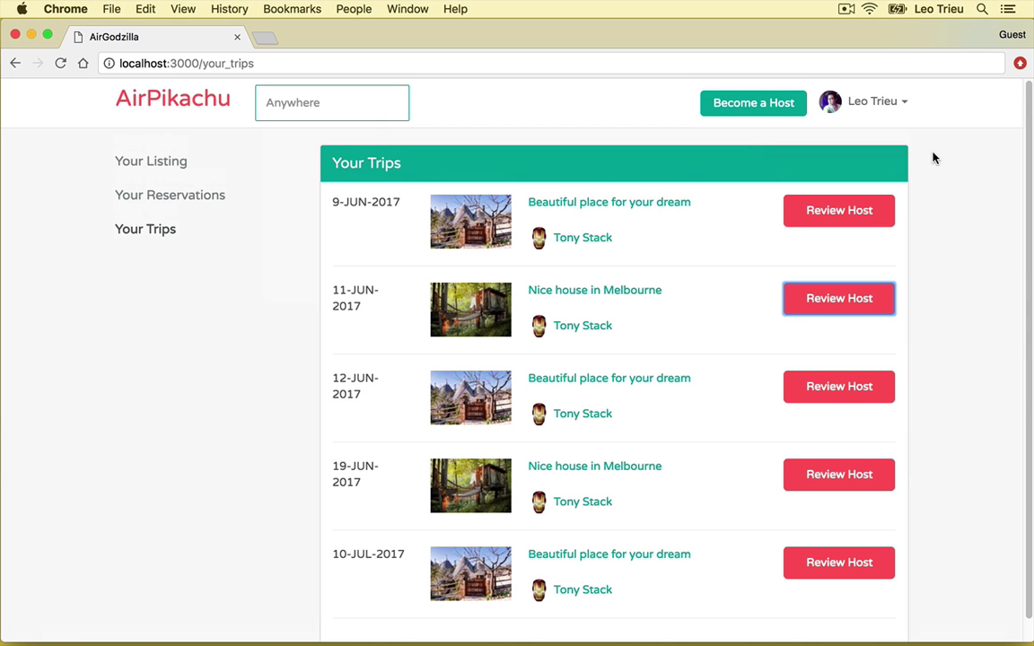
Go to Edit Profile from the account menu and open View My Profile
left_click(871, 103)
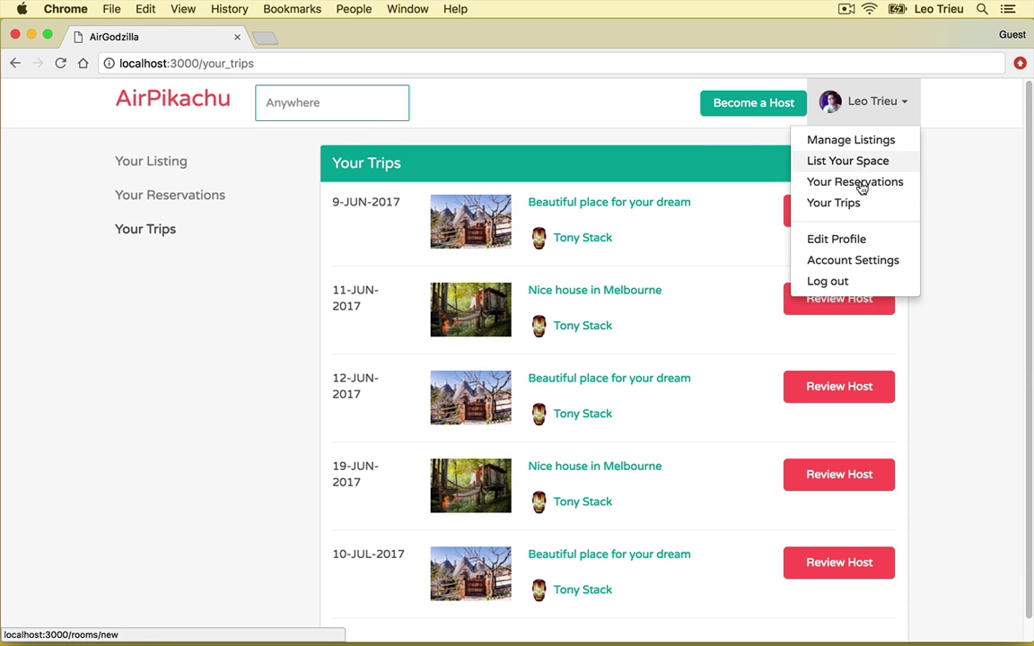
left_click(852, 240)
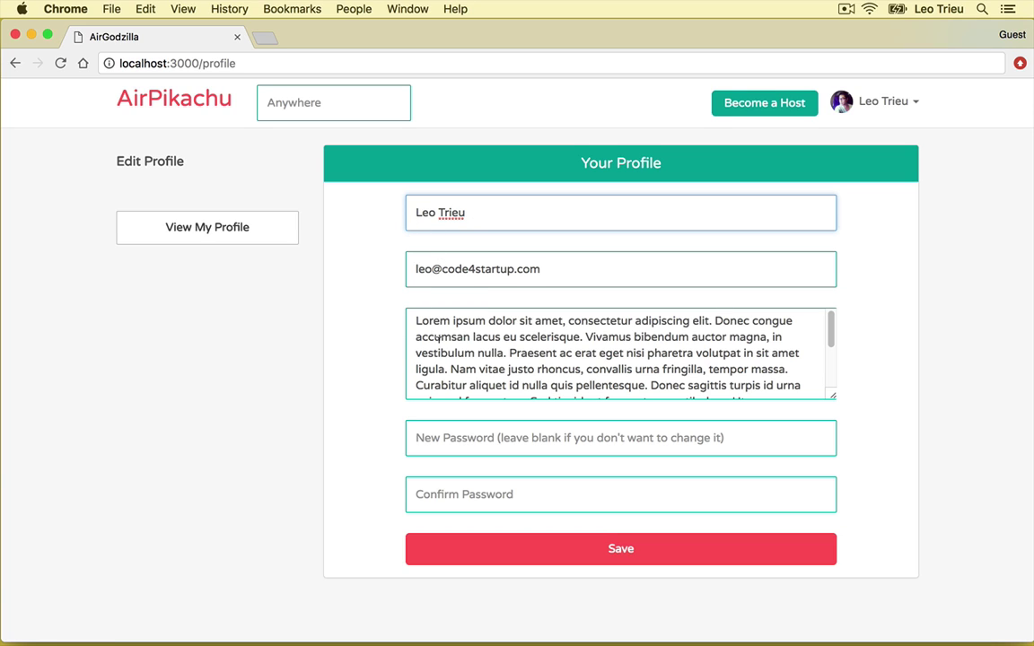
left_click(203, 227)
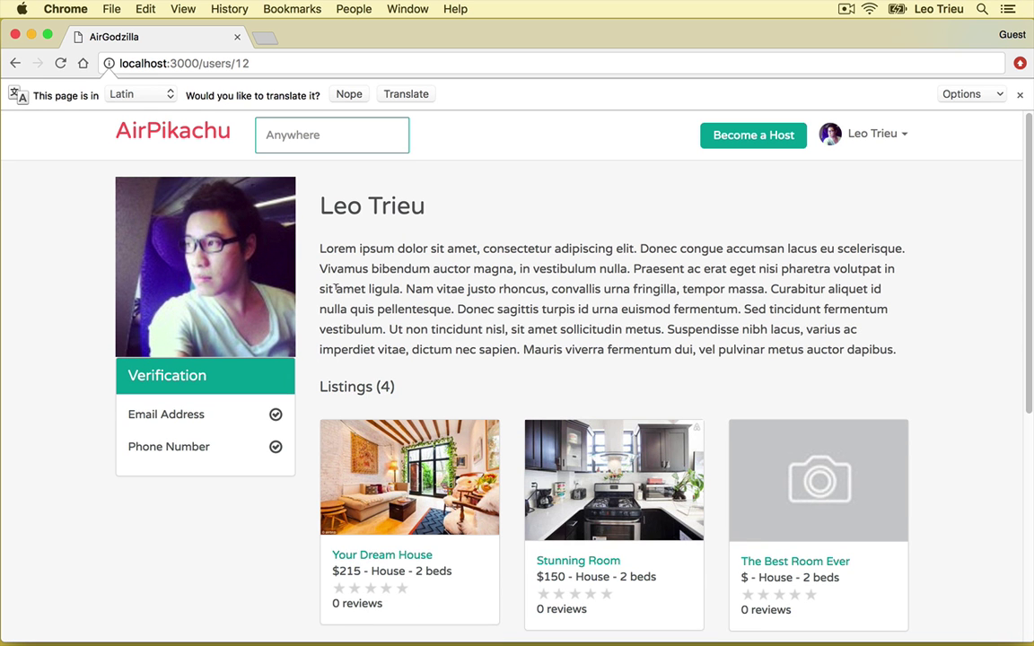